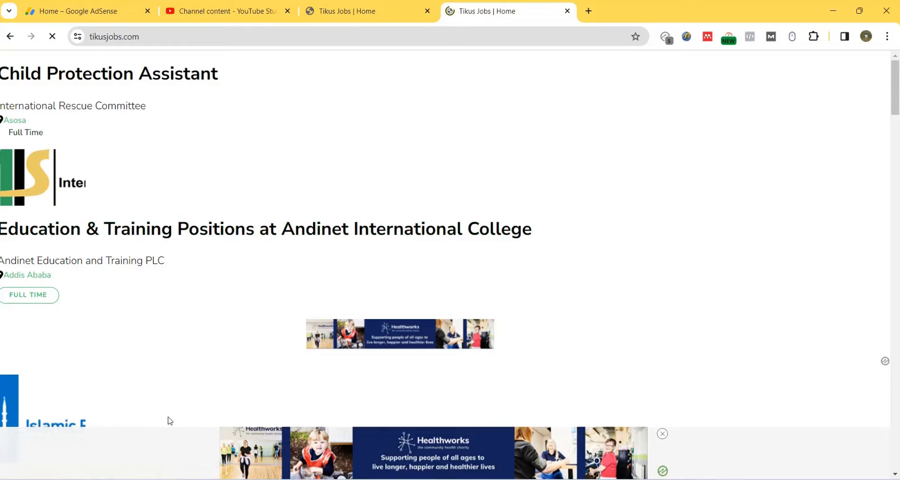
Step: Open the Child Protection Assistant posting on Tikus Jobs and read through its Job Overview
drag(898, 99, 864, 104)
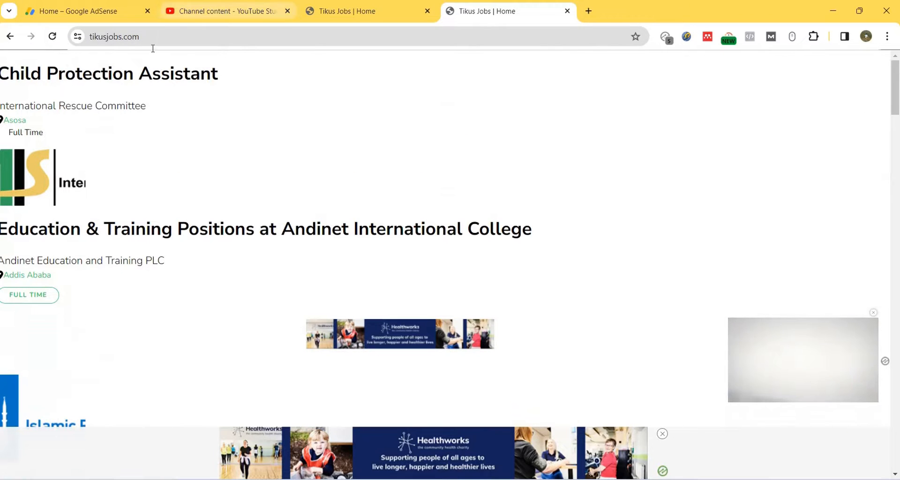
click(115, 76)
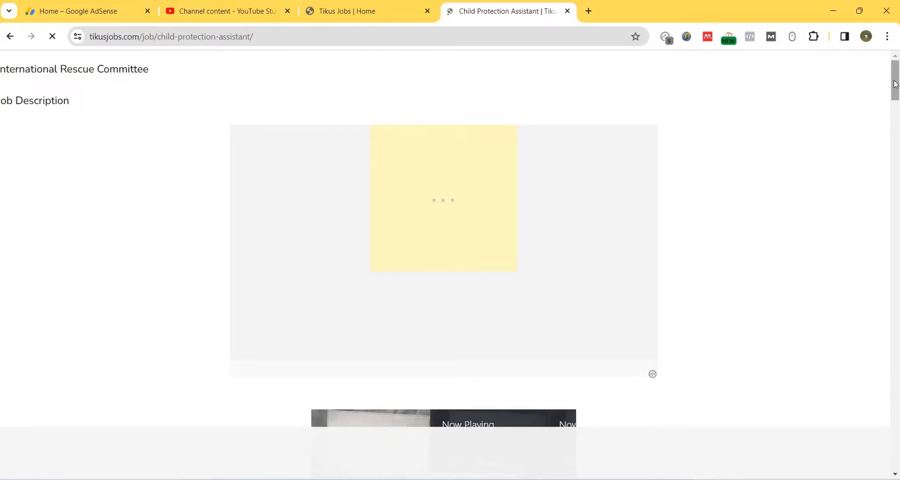
drag(894, 78, 898, 124)
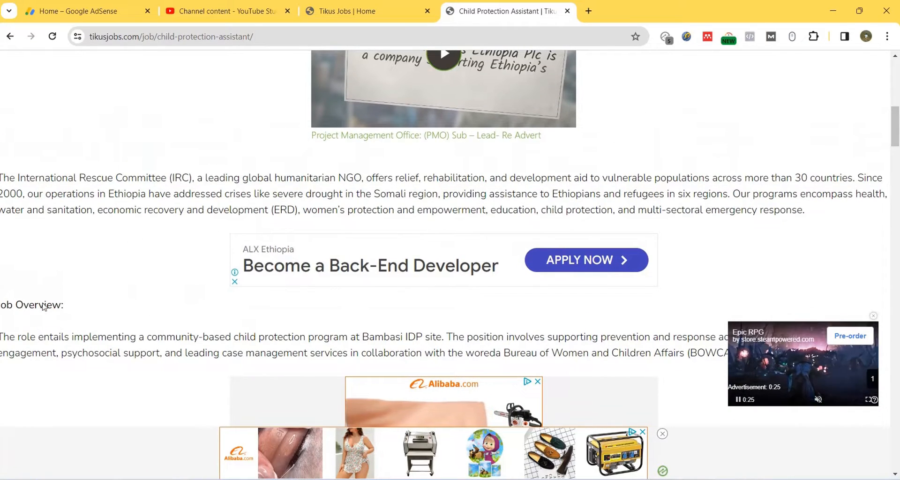
triple_click(85, 310)
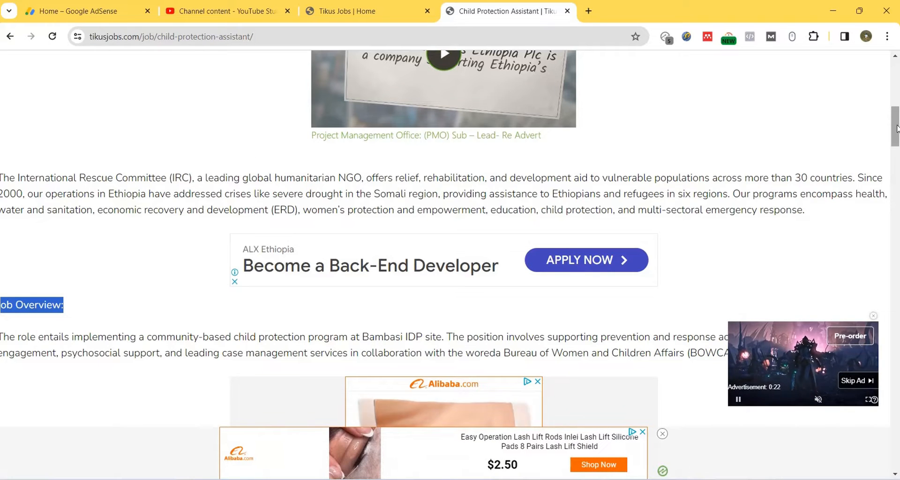
drag(898, 126, 898, 384)
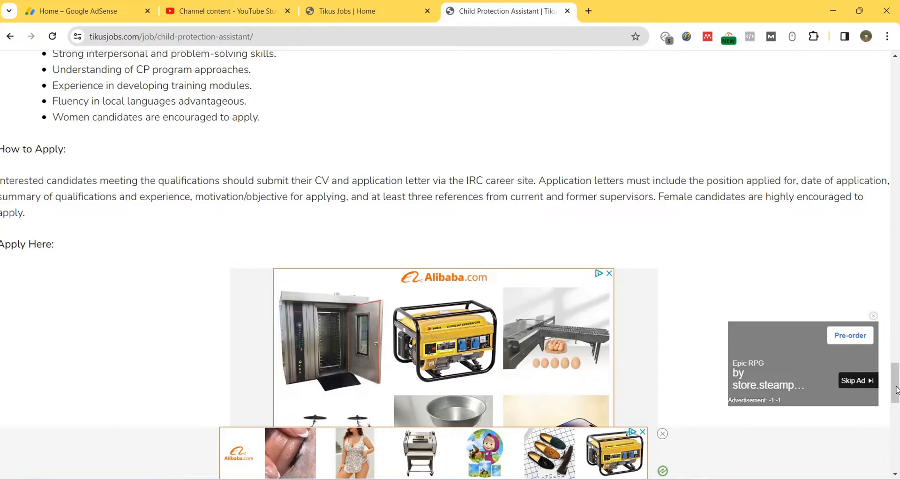
Step: Reveal the application instructions and follow the link to the job on the IRC career site
drag(896, 390, 889, 416)
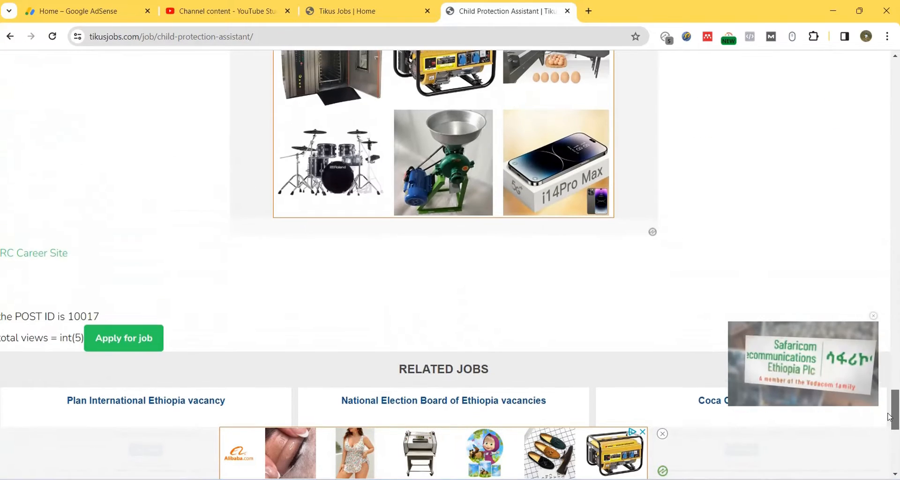
drag(86, 261, 1, 254)
click(92, 271)
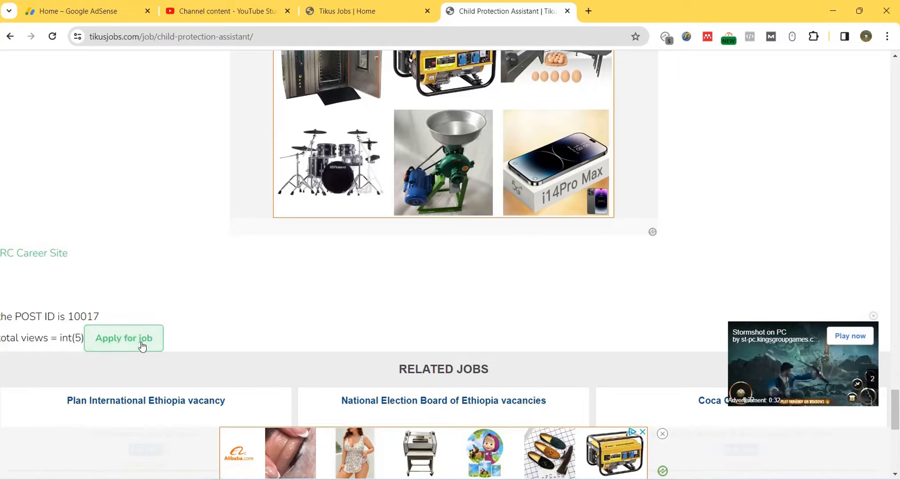
click(138, 343)
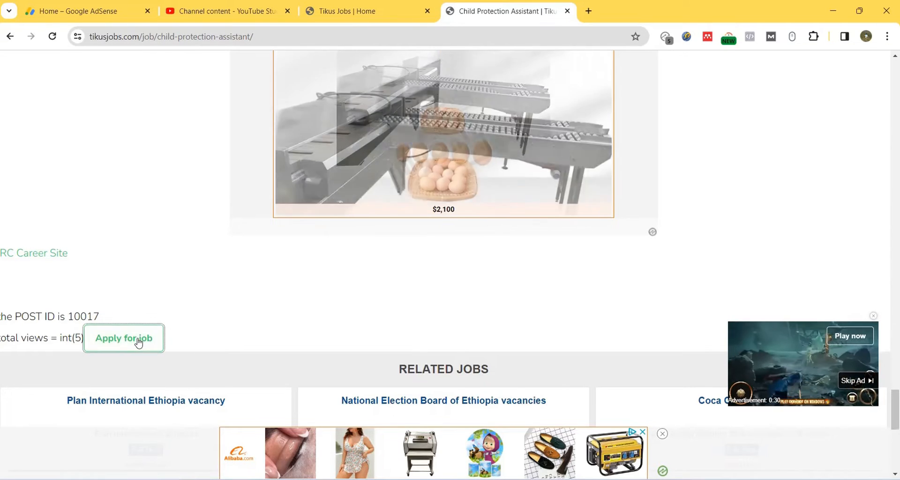
scroll(168, 354, down, 3)
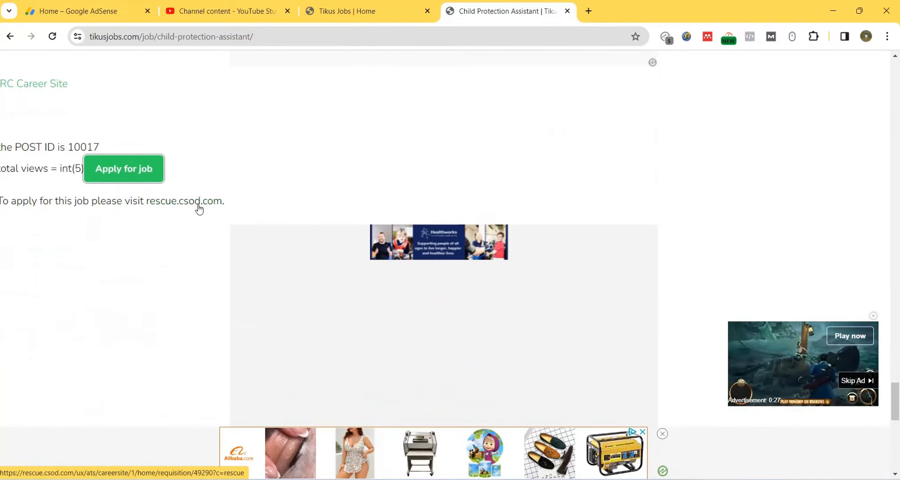
click(197, 204)
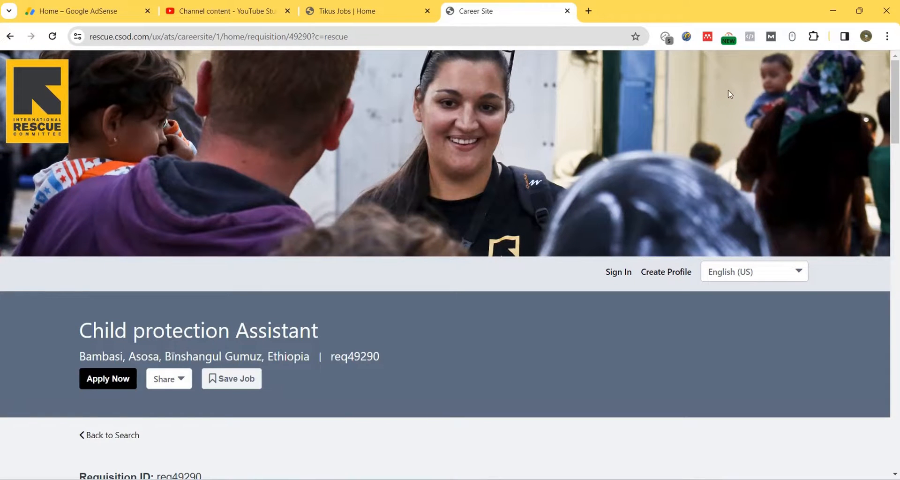
Step: Start applying for the Child protection Assistant job (req49290) in Bambasi, Ethiopia
mouse_move(894, 80)
mouse_down()
mouse_move(897, 108)
mouse_move(891, 91)
mouse_up()
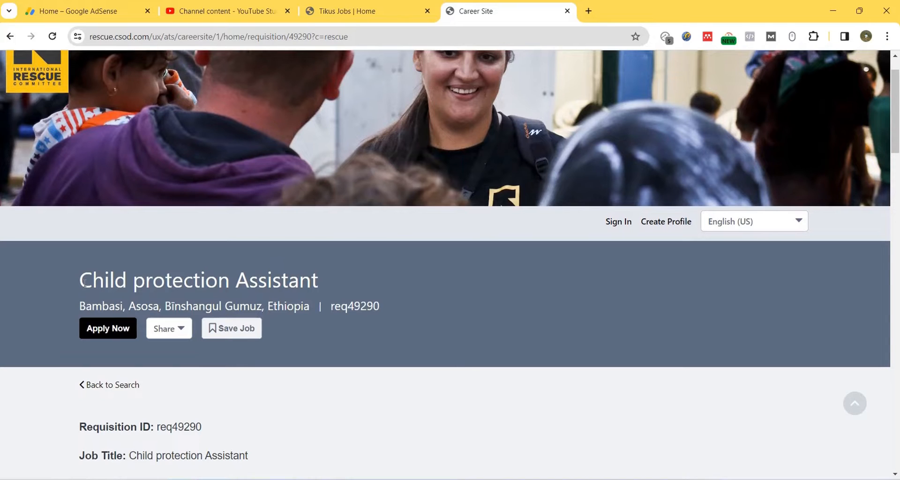
drag(84, 282, 320, 281)
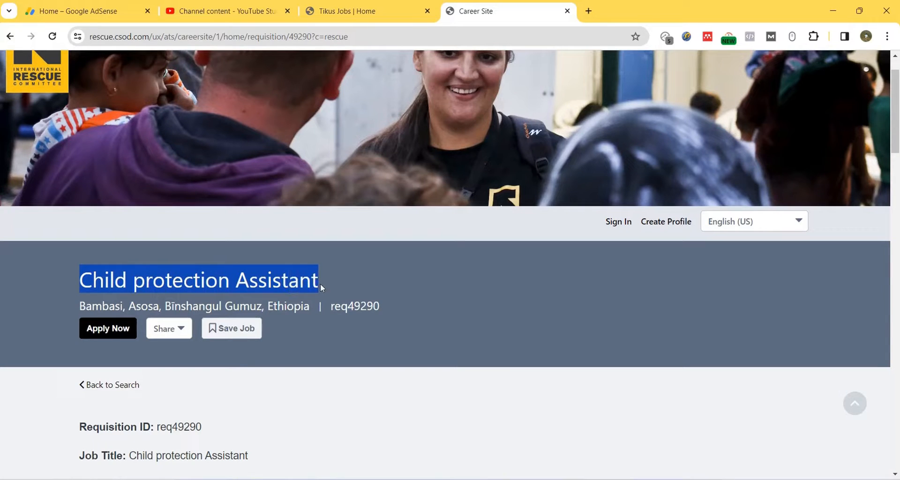
click(107, 330)
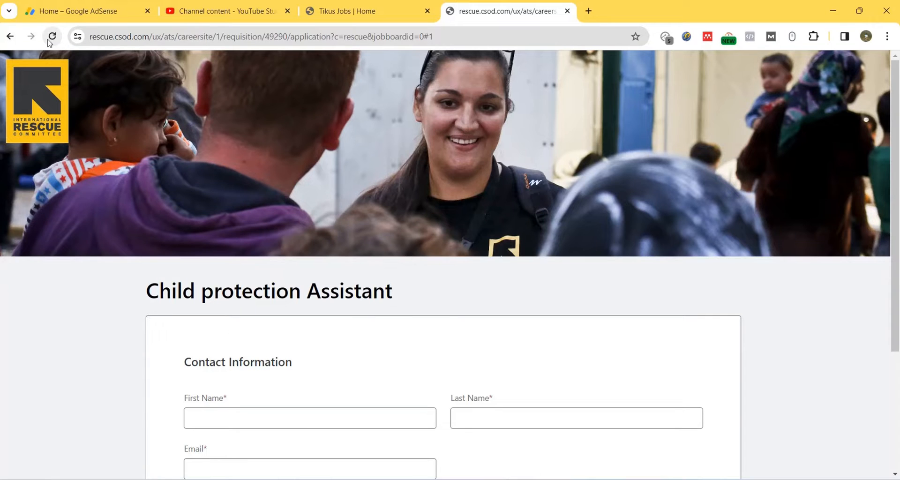
Step: Enter the applicant's first name, last name and email address
scroll(249, 329, down, 2)
click(249, 317)
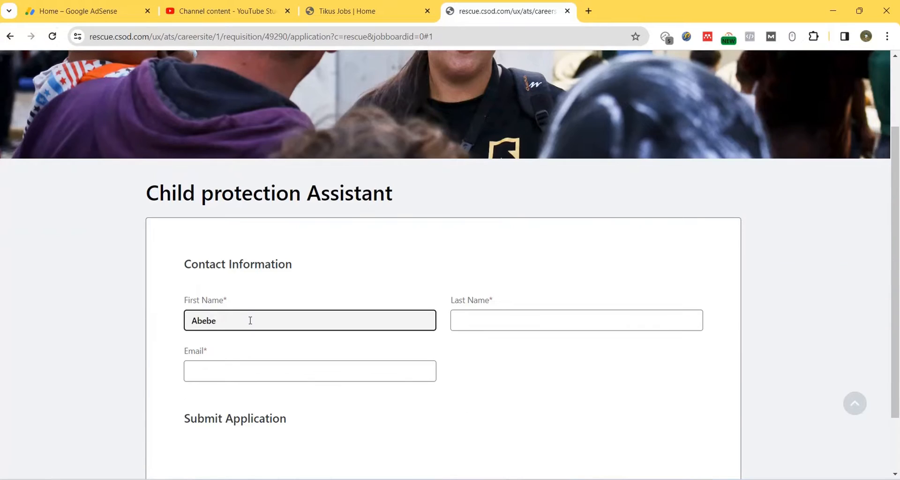
click(478, 318)
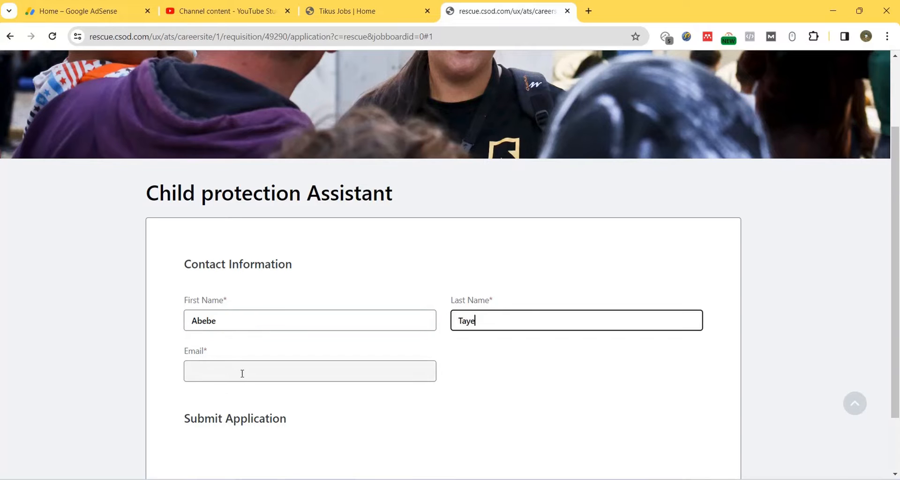
click(241, 371)
mouse_move(895, 239)
mouse_down()
mouse_move(895, 287)
mouse_move(884, 235)
mouse_up()
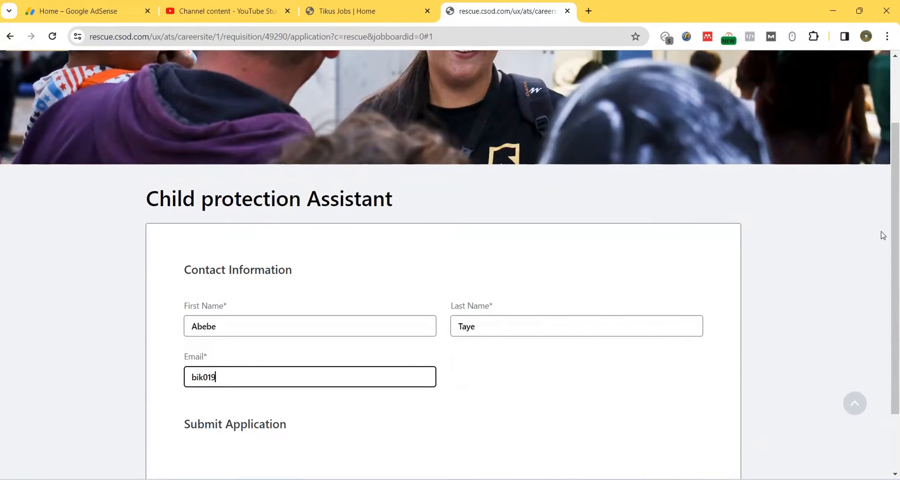
Step: Submit the application and proceed to create a candidate profile from the Thank You page
scroll(872, 239, down, 2)
click(708, 435)
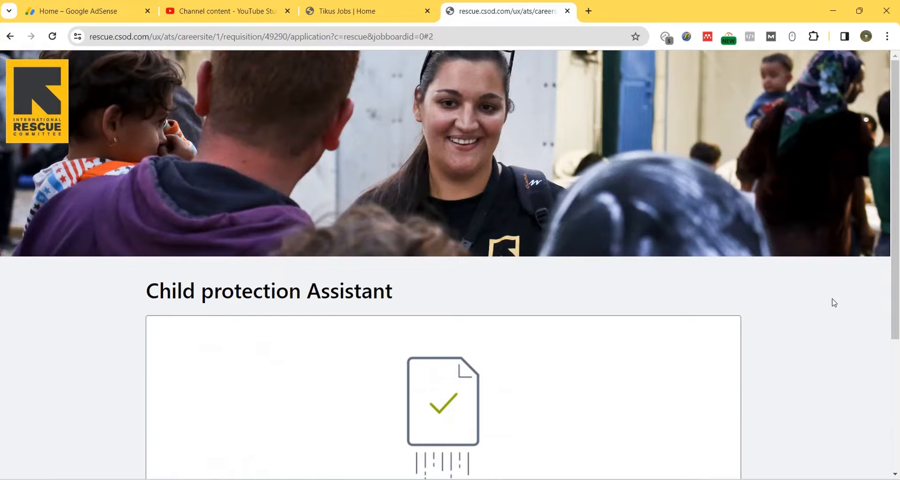
drag(898, 185, 897, 304)
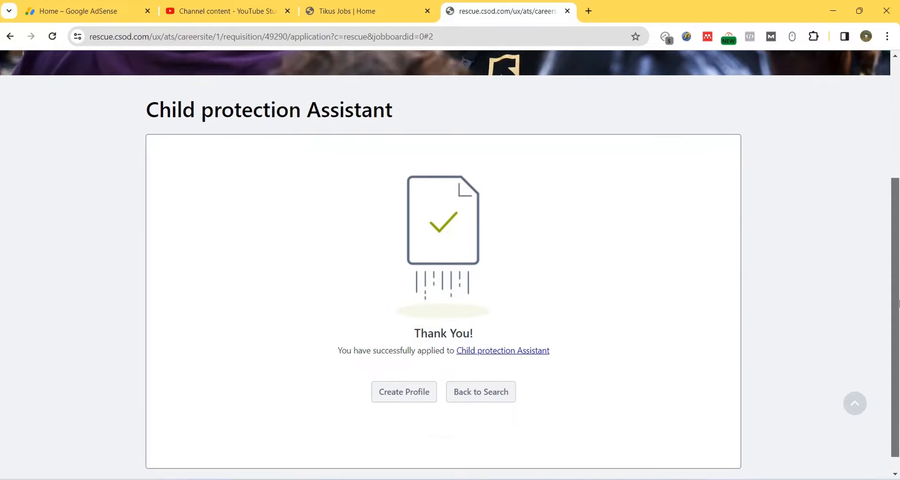
mouse_move(897, 304)
mouse_down()
mouse_move(897, 317)
mouse_move(898, 301)
mouse_up()
click(382, 399)
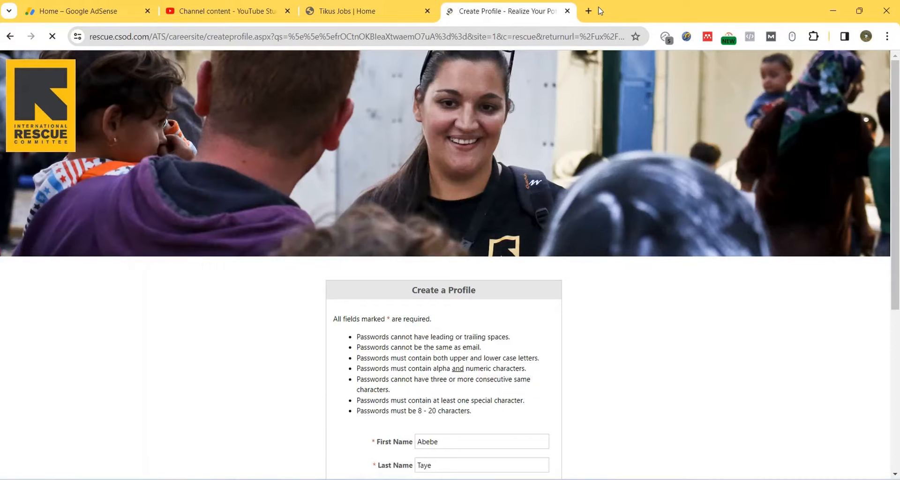
Step: Fill in the profile's confirmation email, phone number, password and password confirmation
scroll(778, 187, down, 4)
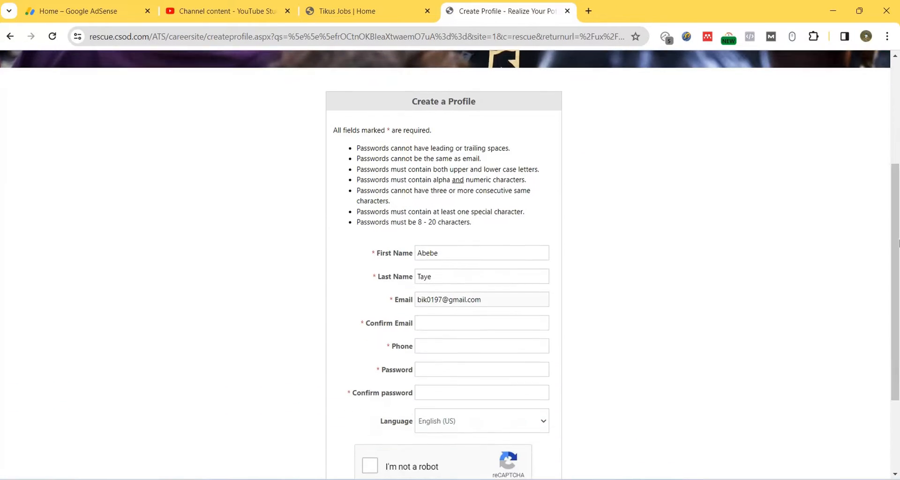
click(444, 319)
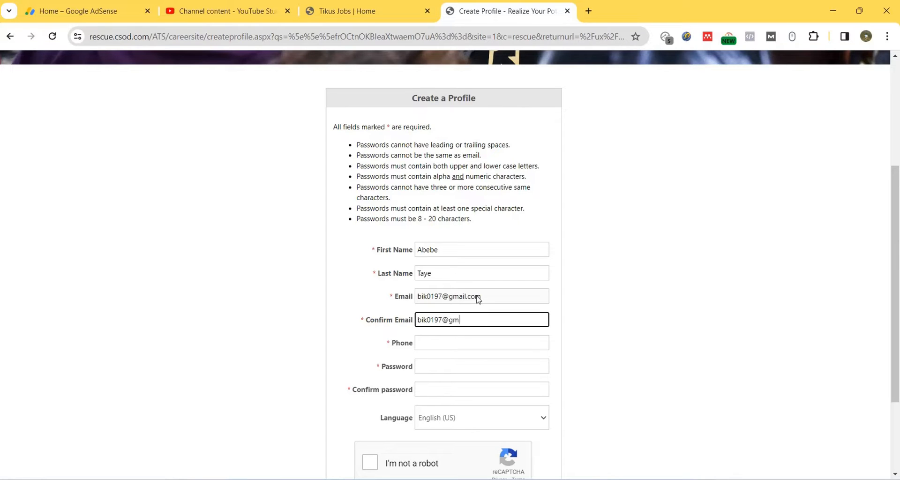
click(445, 344)
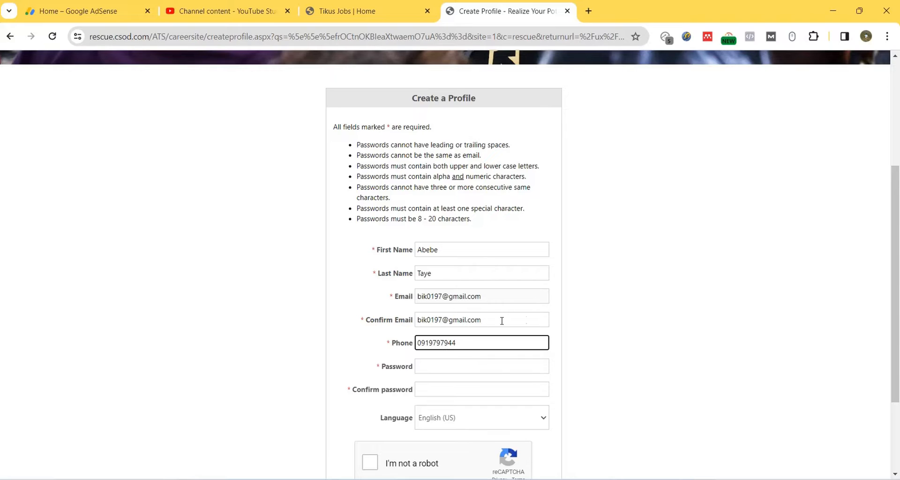
click(437, 370)
text(a)
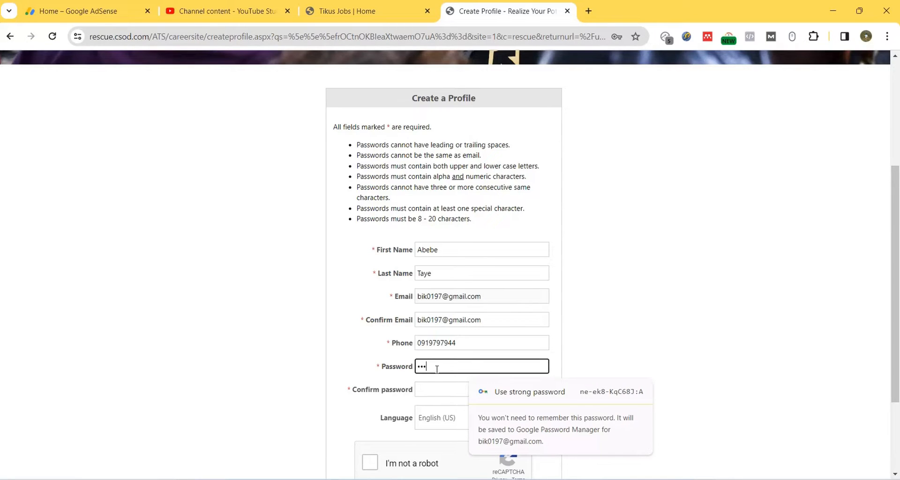
text(12)
click(432, 390)
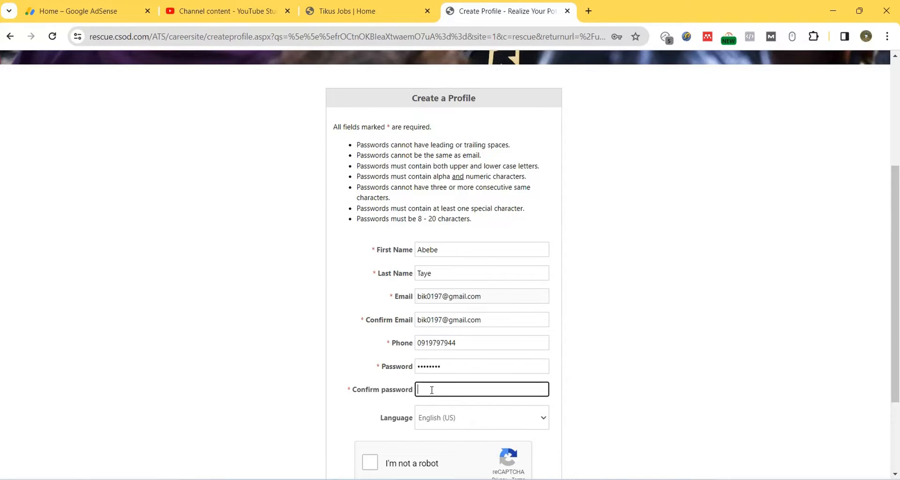
text(*******)
click(461, 426)
click(723, 362)
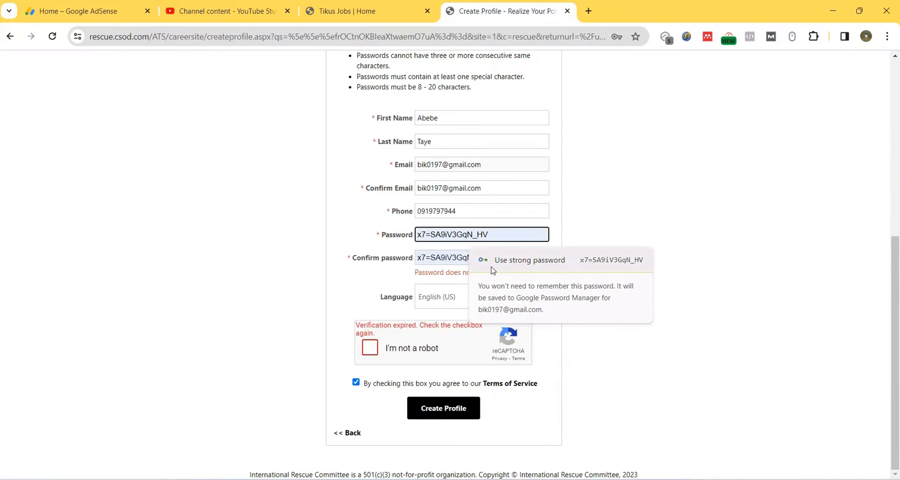
Step: Accept the suggested strong password and copy it
click(493, 268)
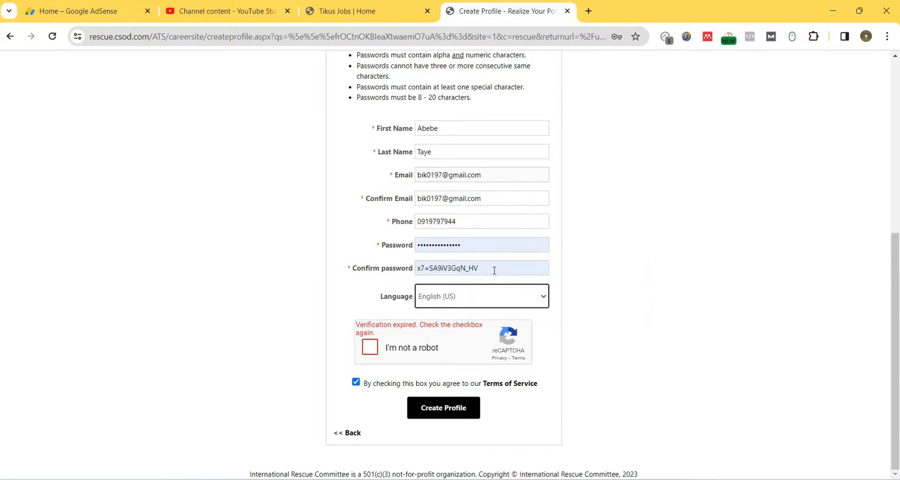
drag(486, 268, 411, 261)
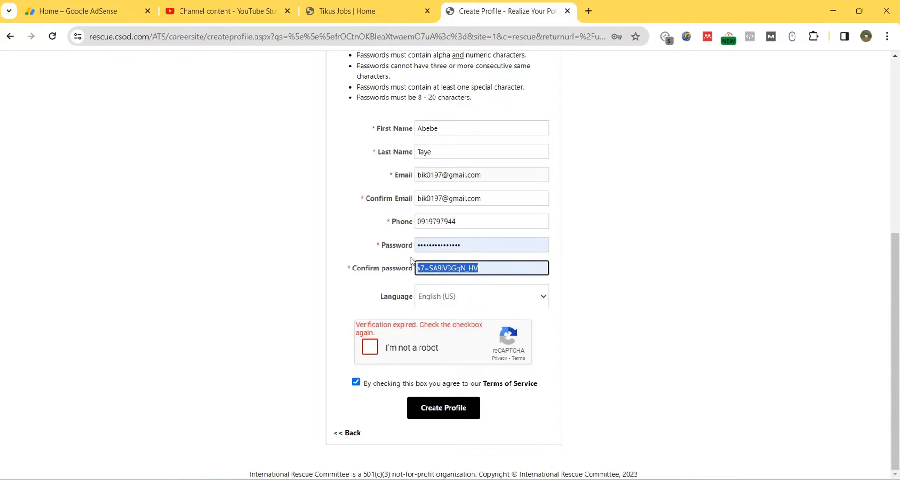
right_click(431, 271)
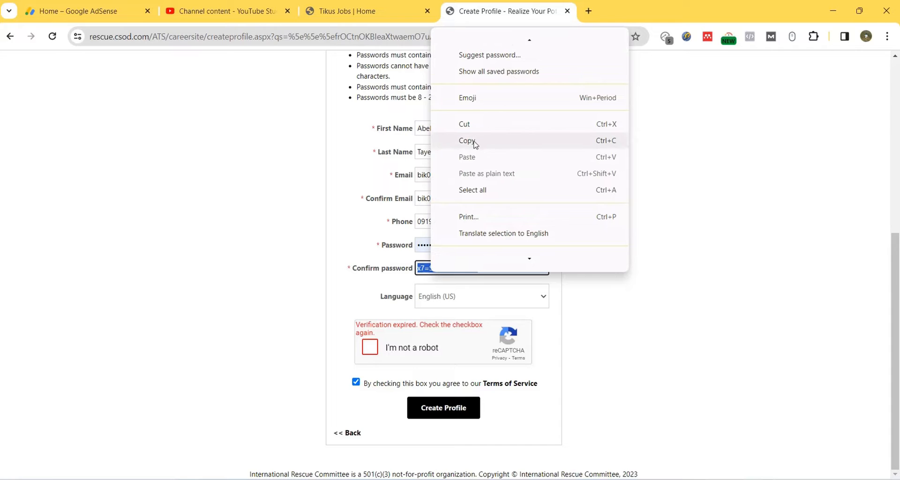
click(475, 141)
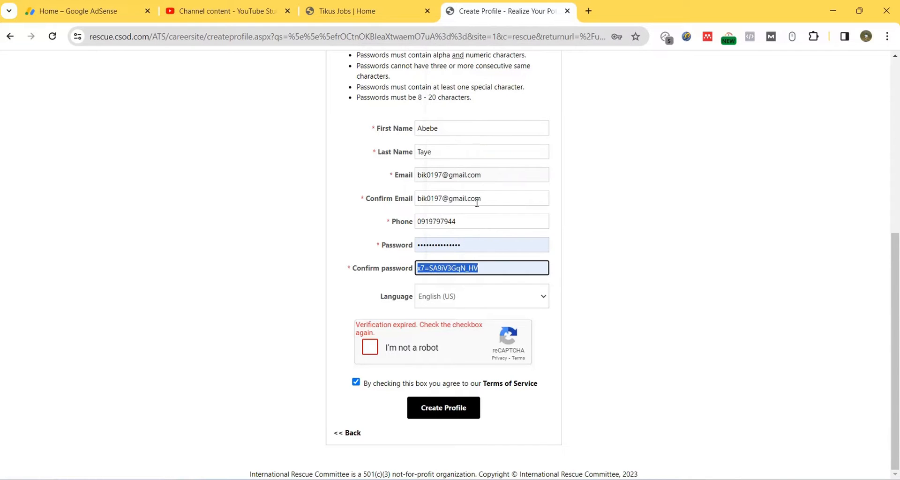
Step: Pass the bicycle image check and create the candidate profile
click(374, 349)
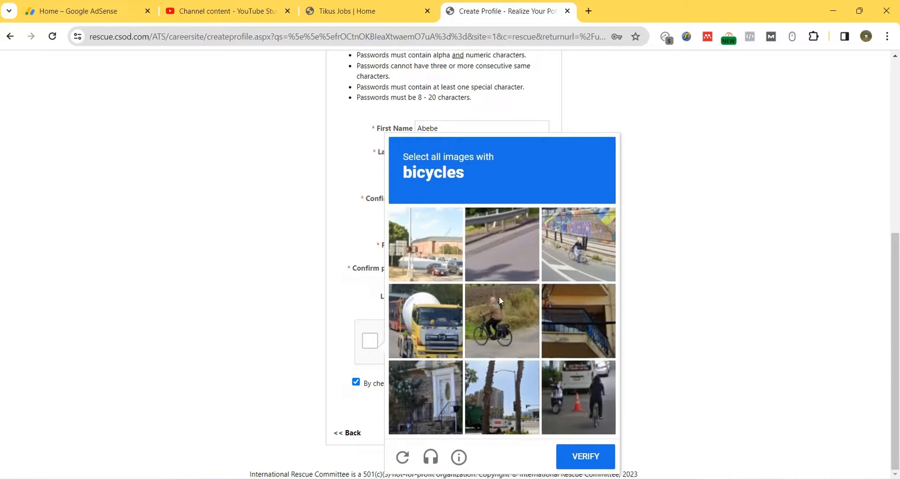
click(499, 331)
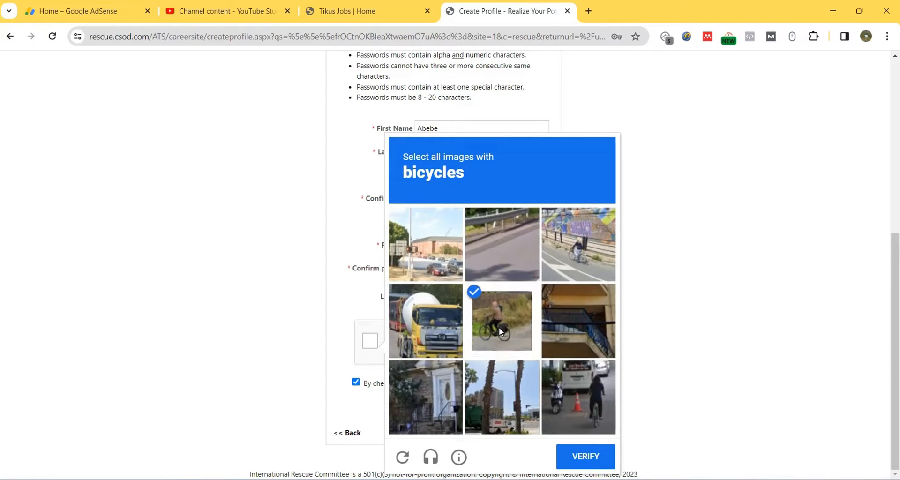
click(577, 255)
click(572, 404)
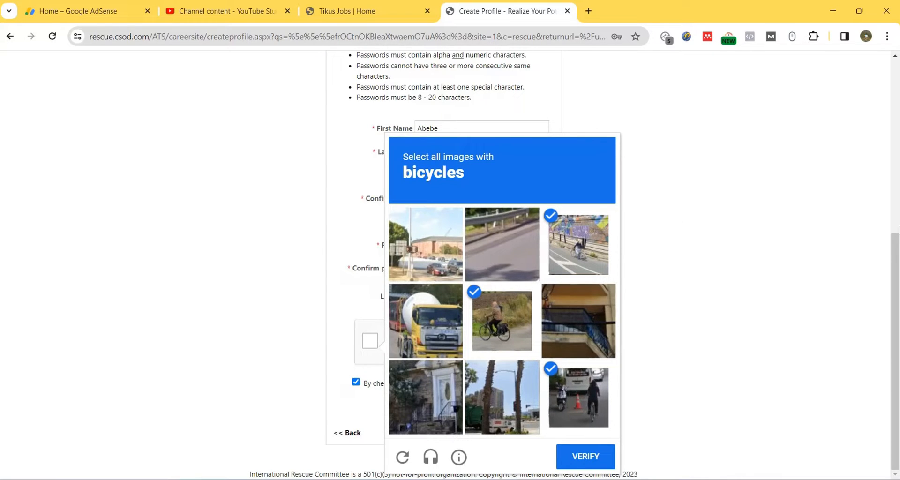
click(585, 459)
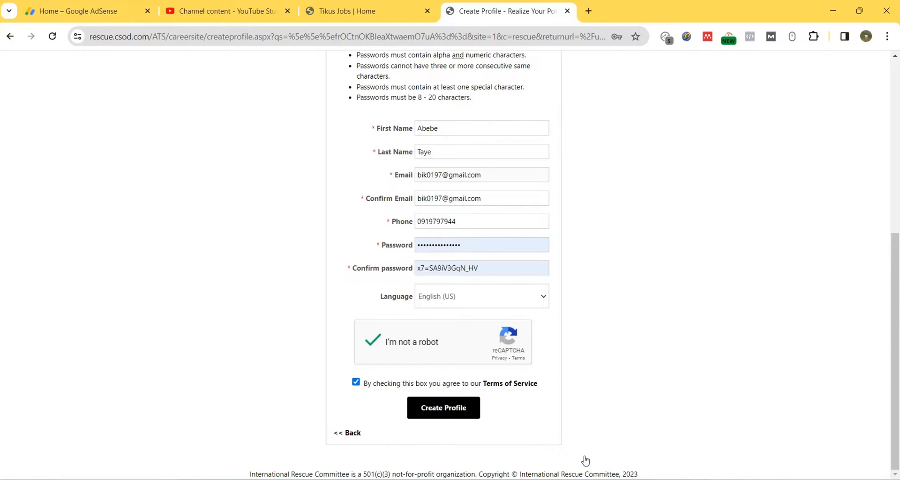
click(443, 412)
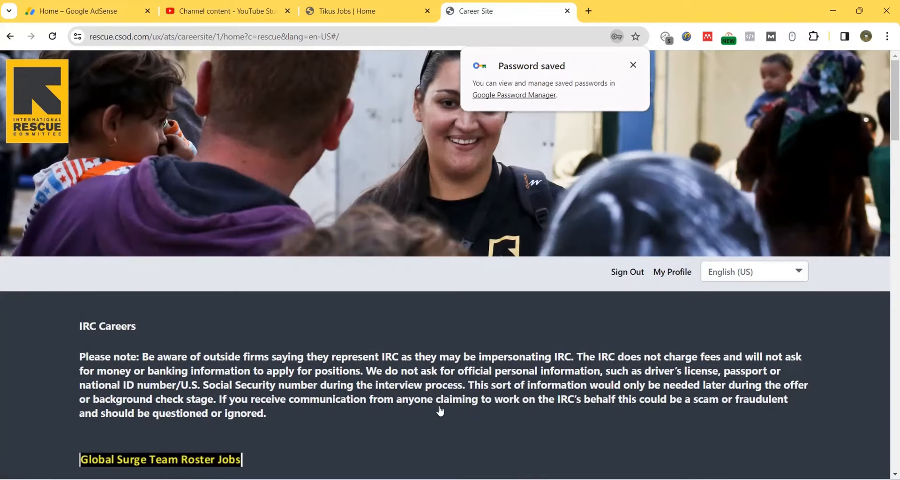
Step: Filter job openings by Country to Ethiopia and open the Child protection Assistant posting
click(633, 65)
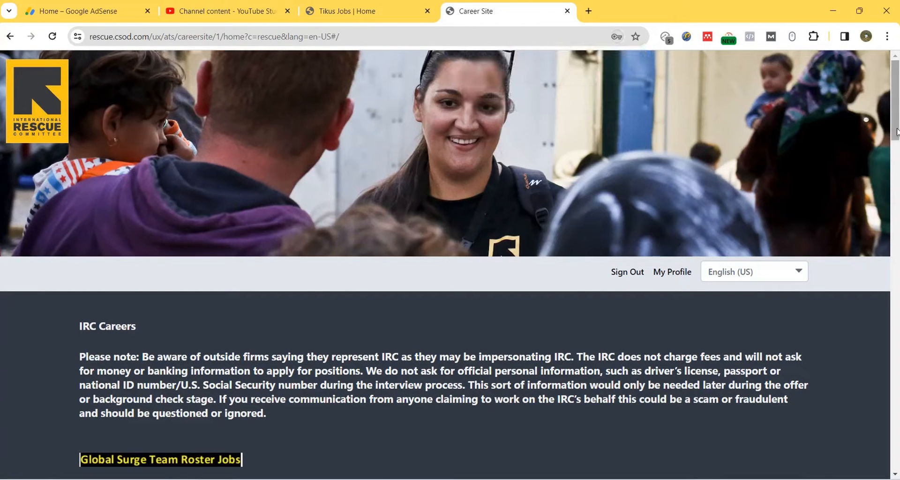
drag(896, 127, 898, 228)
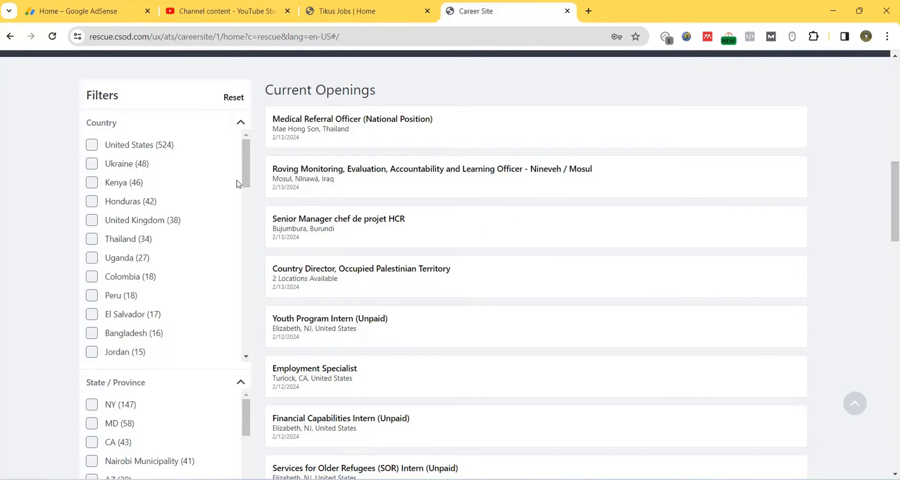
drag(249, 150, 256, 225)
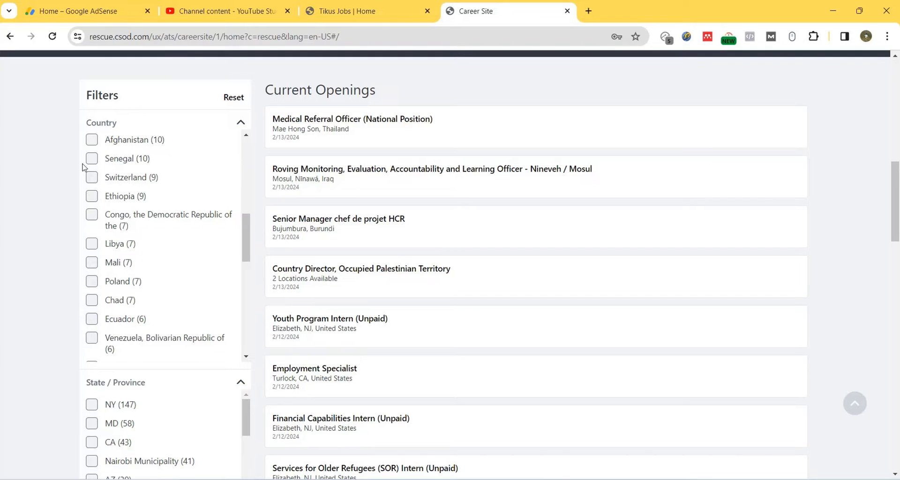
click(93, 196)
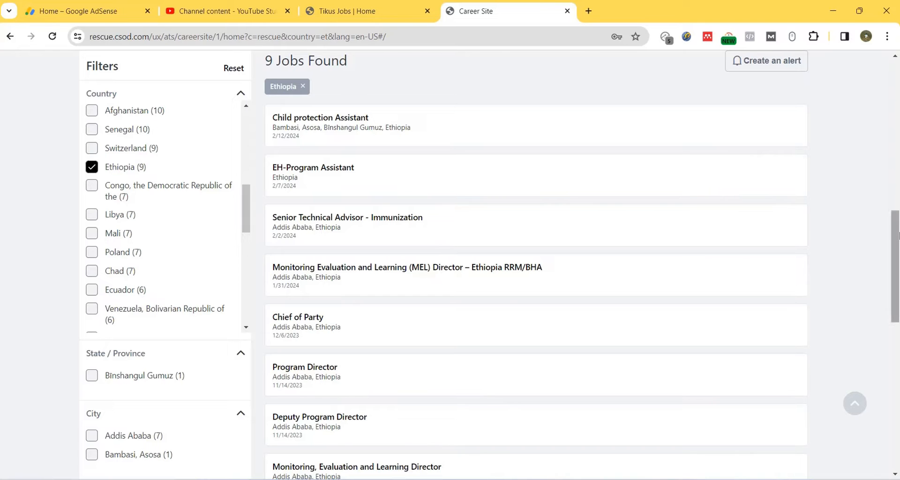
drag(896, 241, 886, 207)
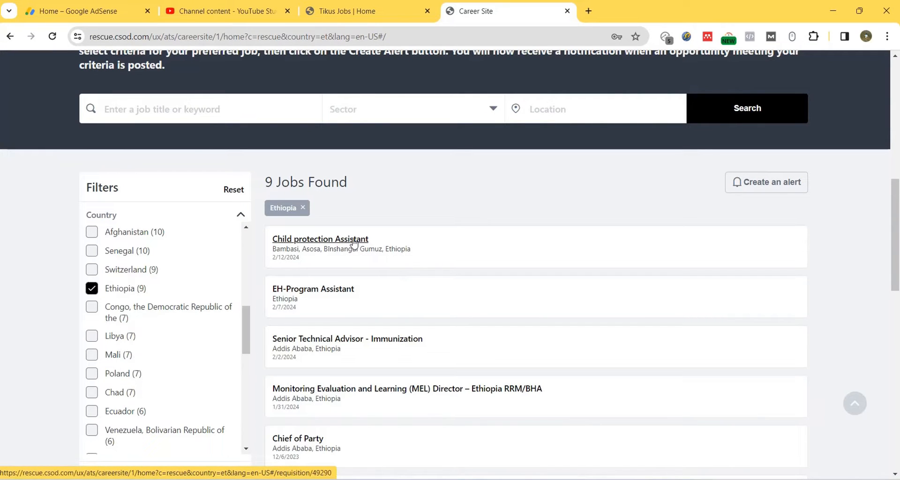
click(353, 241)
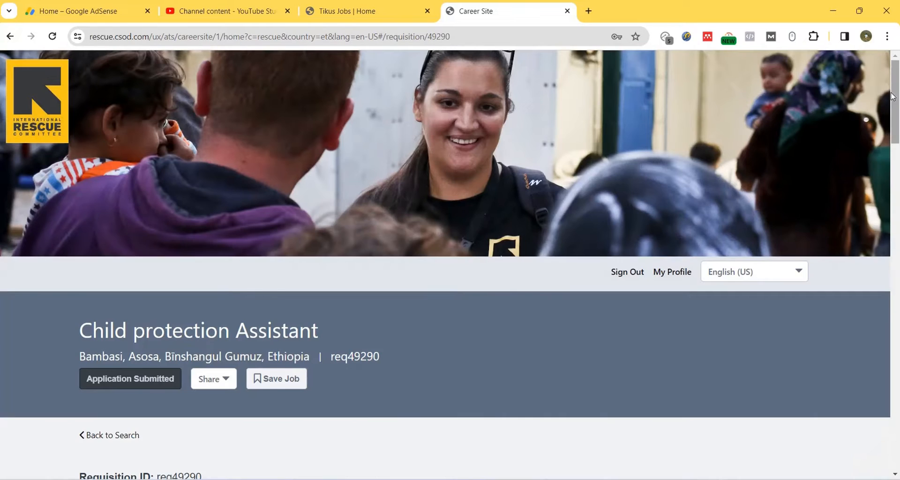
Step: Scroll through the Child protection Assistant details and return to the 9 Ethiopia results
drag(894, 96, 898, 440)
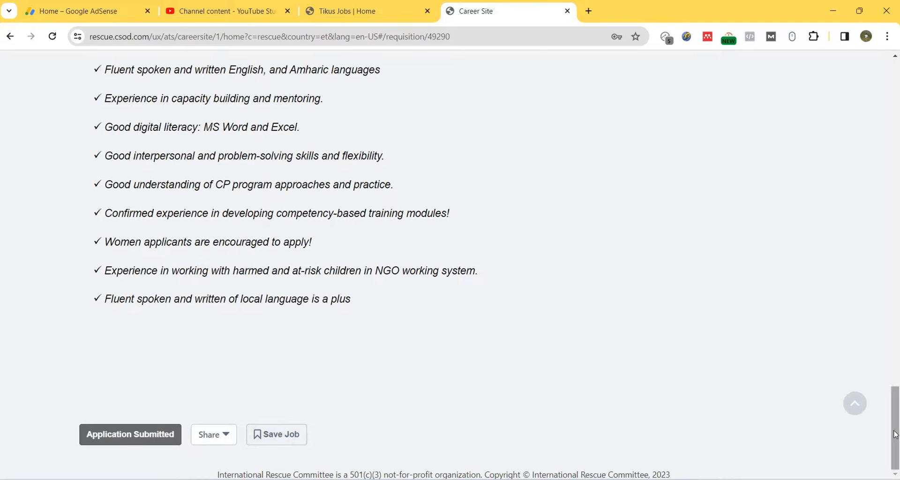
drag(896, 434, 895, 395)
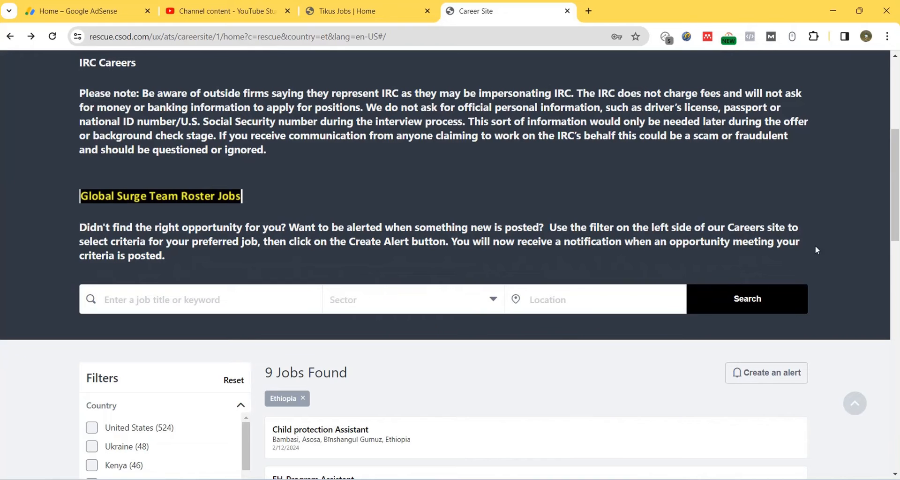
drag(895, 163, 897, 222)
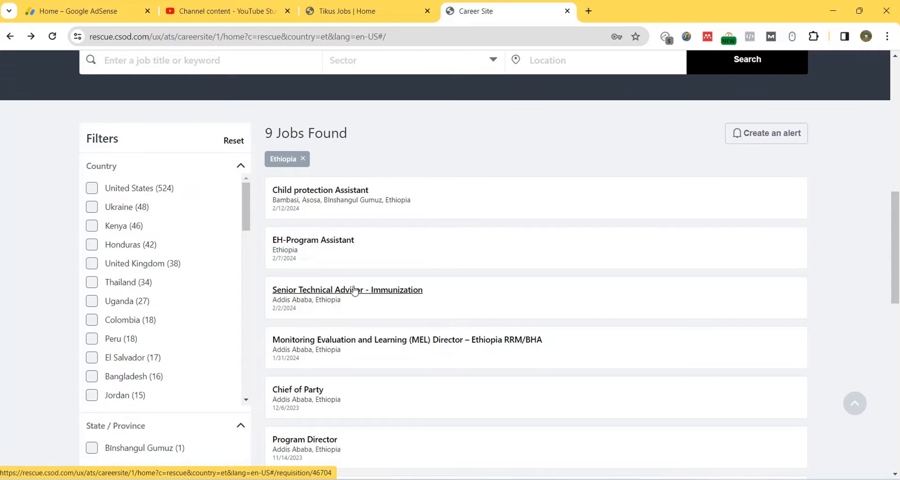
Step: Apply for Senior Technical Advisor - Immunization and move past the contact information step
click(355, 291)
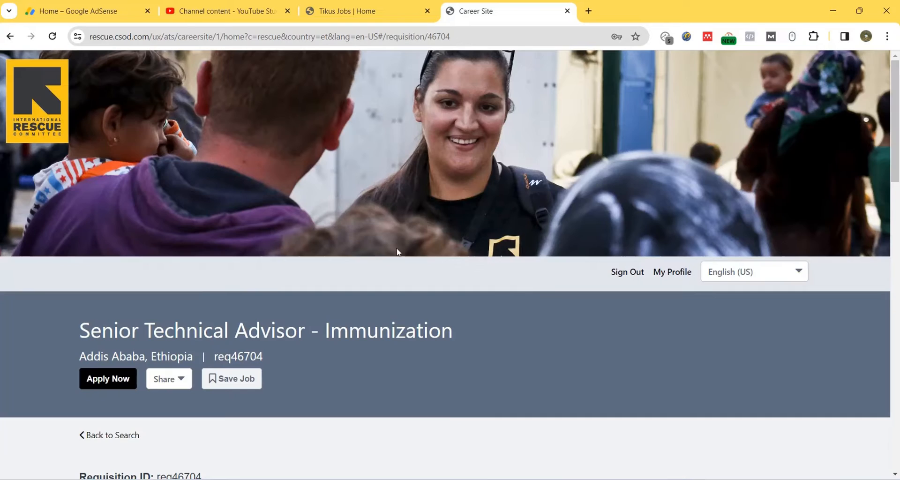
click(109, 381)
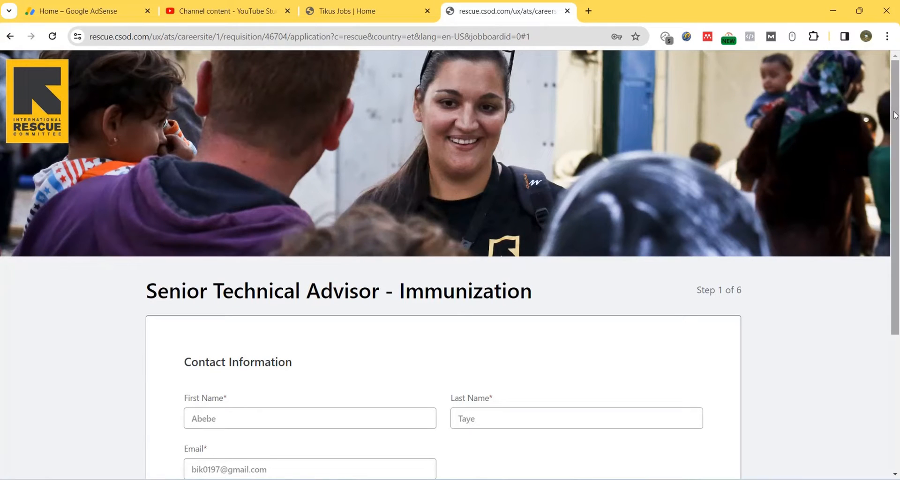
drag(896, 114, 897, 262)
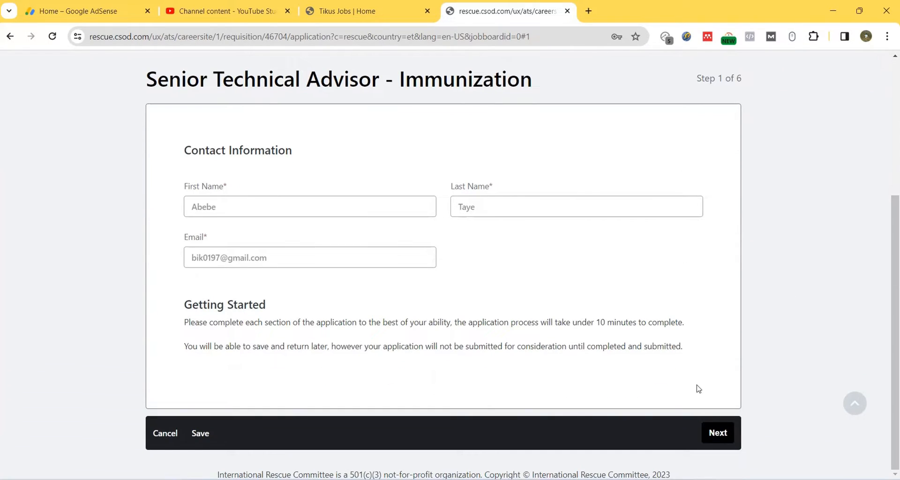
click(730, 432)
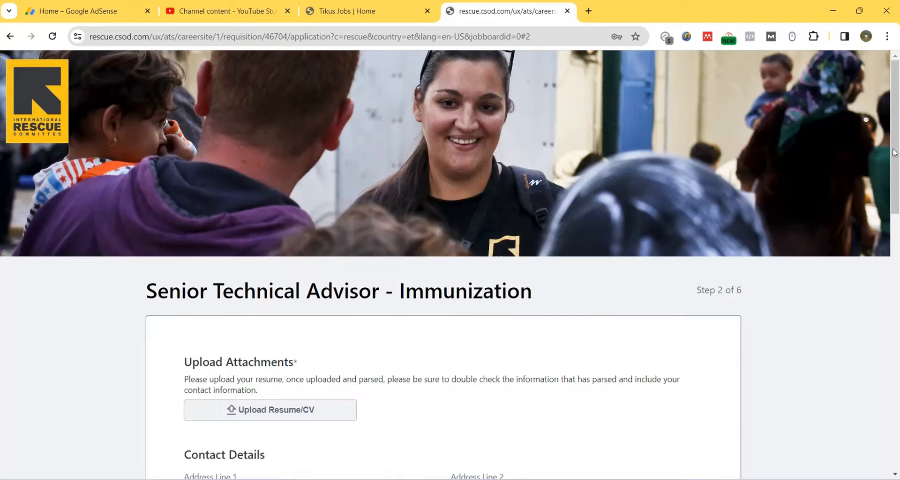
Step: Upload invoice.pdf as the resume, then remove it again
drag(896, 152, 896, 219)
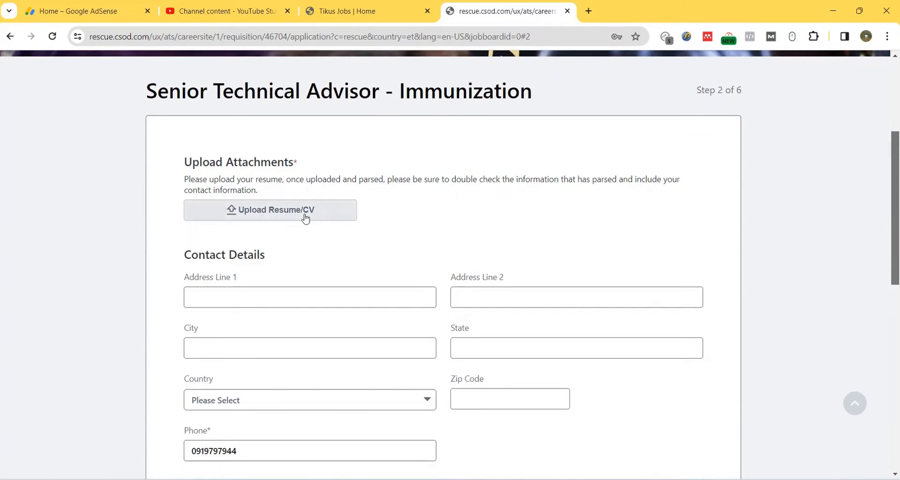
scroll(306, 219, up, 4)
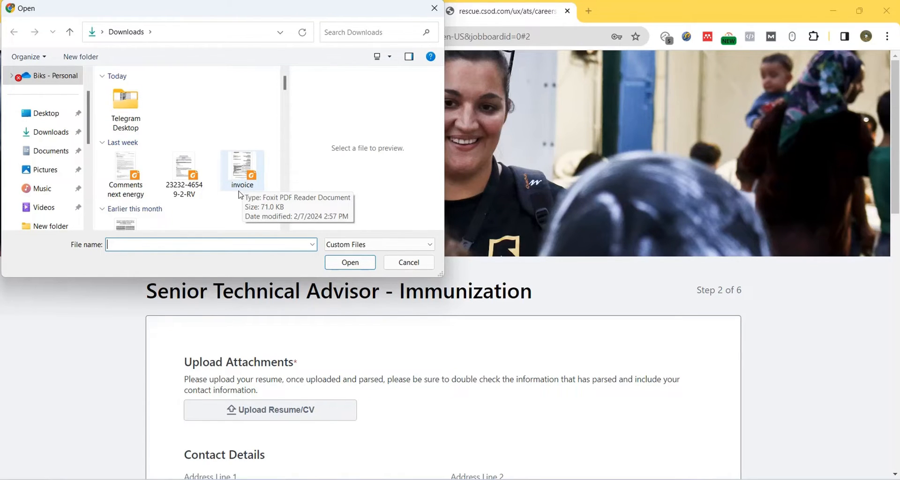
double_click(244, 187)
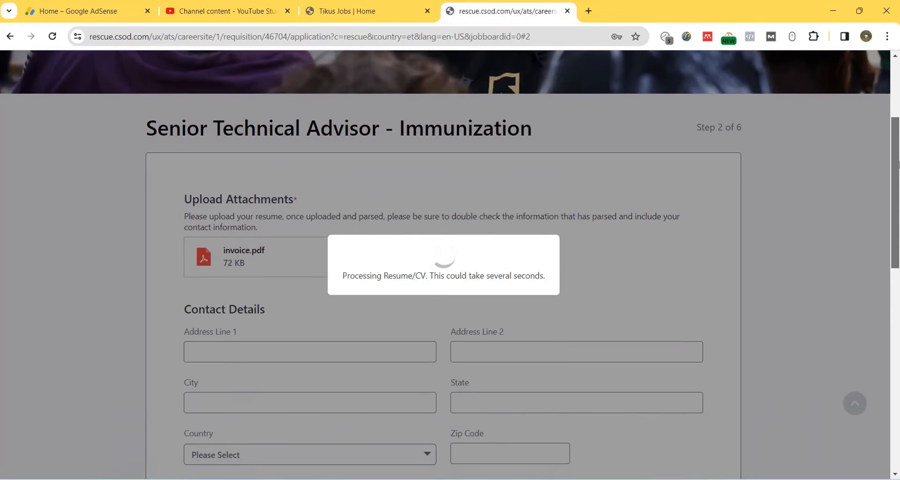
drag(898, 164, 898, 186)
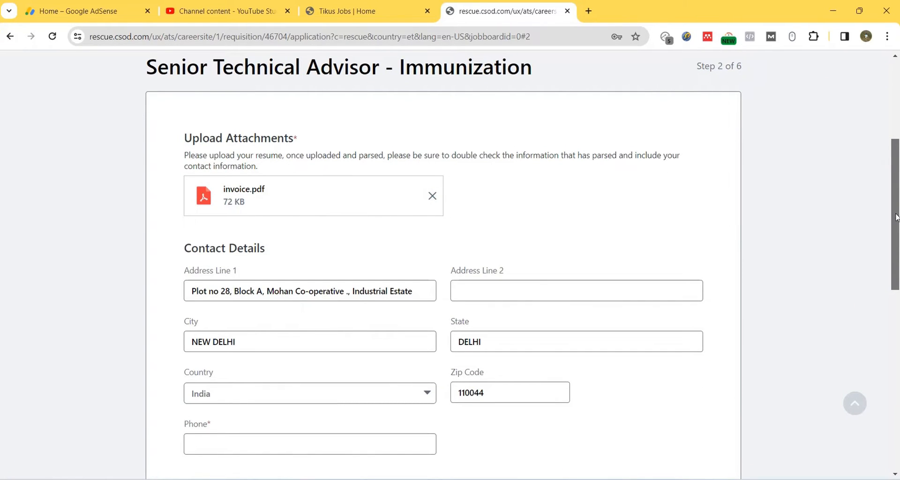
drag(894, 222, 898, 244)
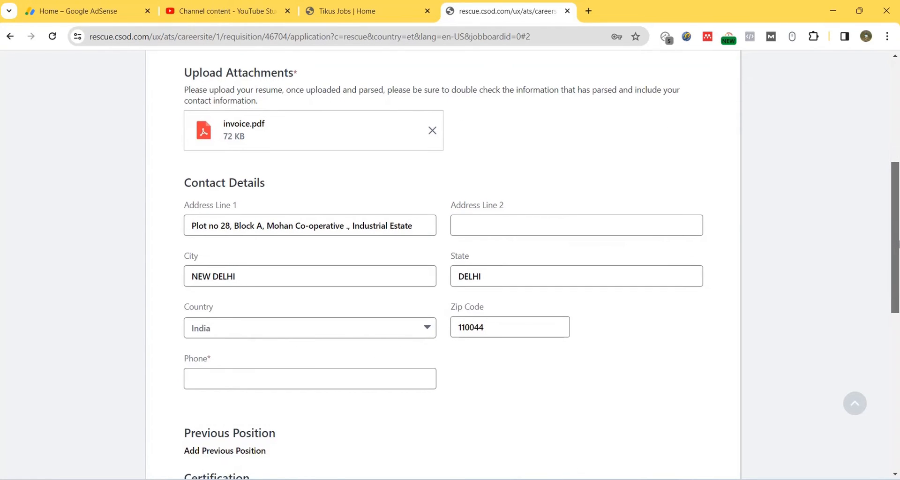
scroll(703, 267, down, 3)
scroll(520, 291, up, 2)
click(332, 247)
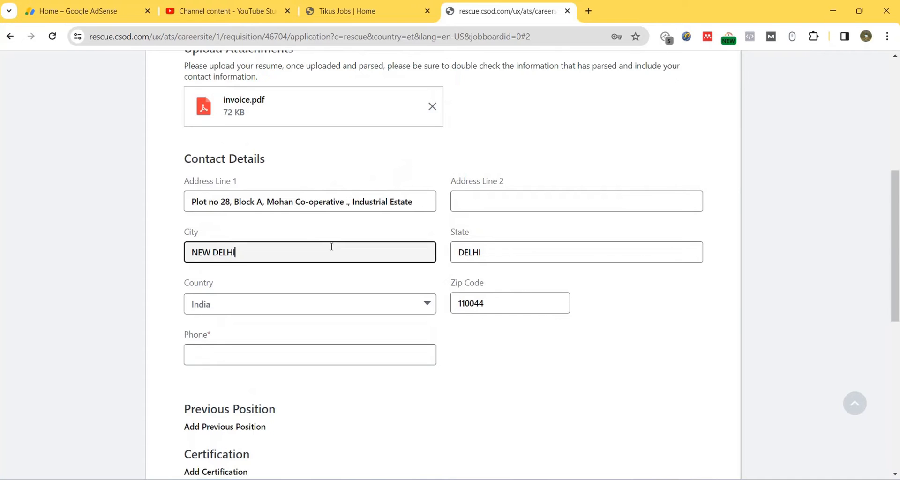
click(392, 357)
drag(896, 269, 897, 383)
click(428, 284)
Step: Attach invoice.pdf as the cover letter and continue to step 3 of 6
click(305, 253)
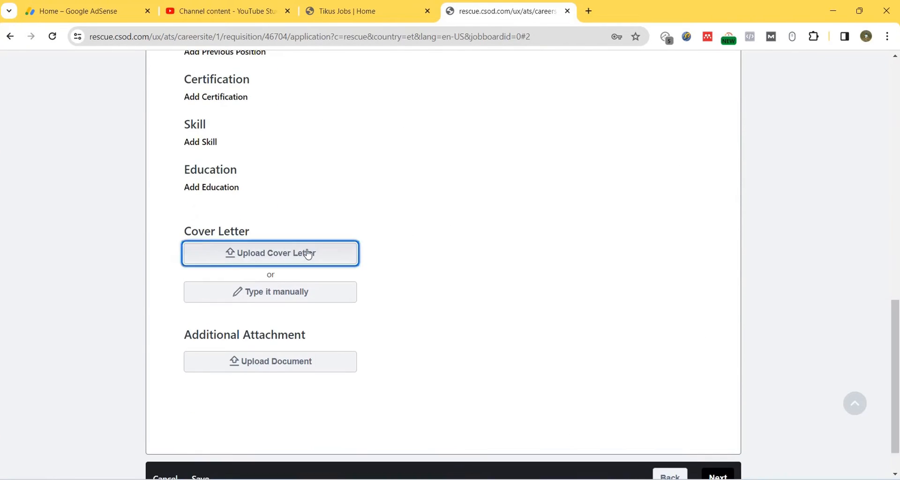
click(242, 170)
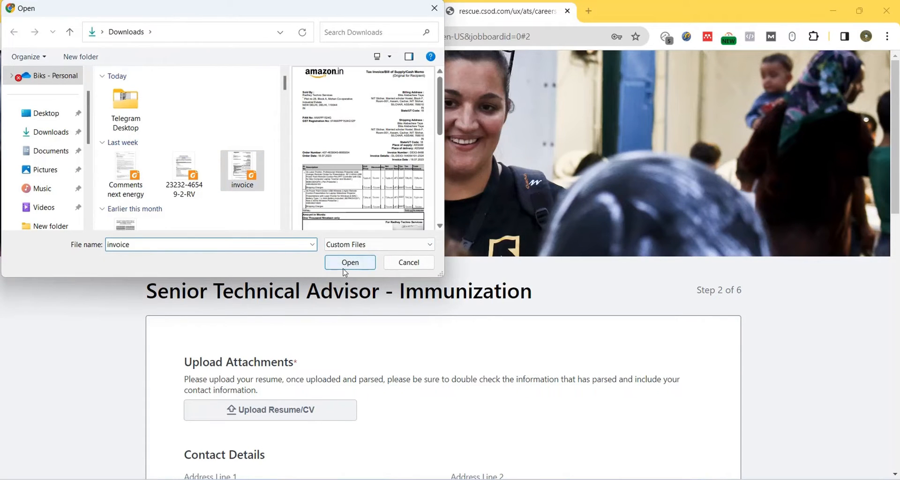
click(350, 262)
drag(895, 180, 898, 438)
click(714, 446)
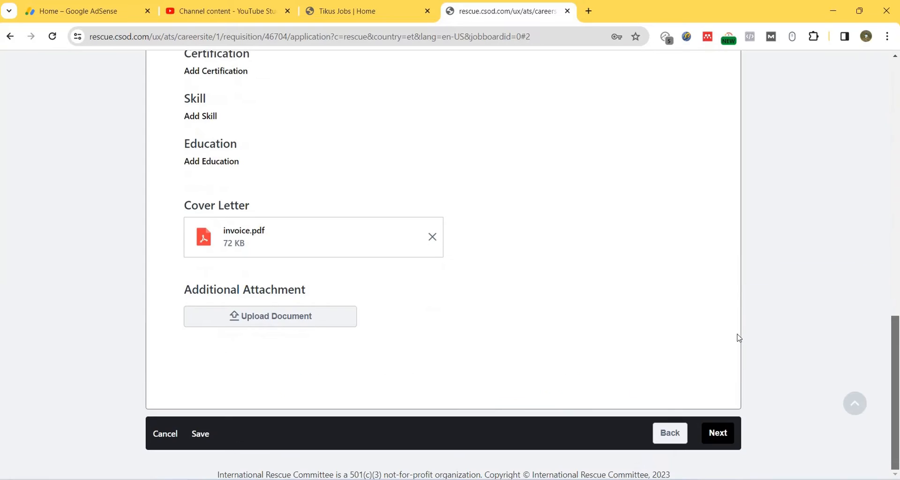
click(722, 434)
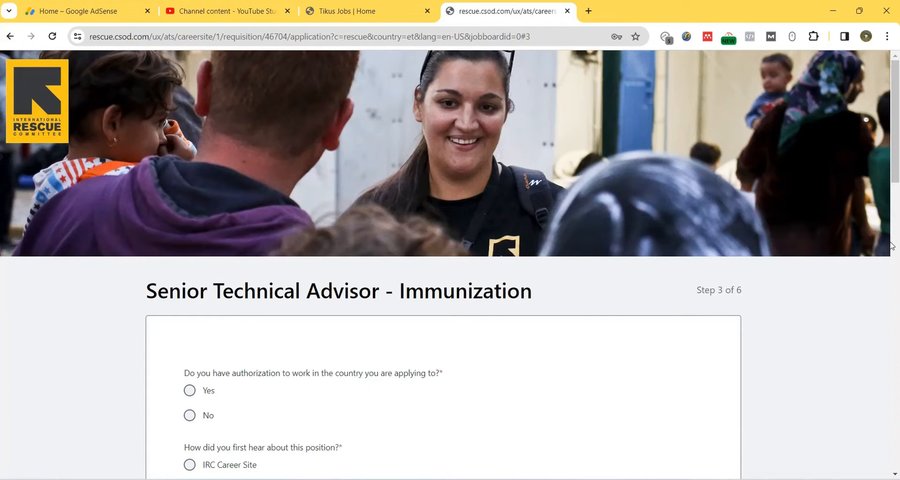
Step: Answer Yes to work authorization, Other for how you heard, and No to knowing an IRC employee
scroll(896, 167, down, 4)
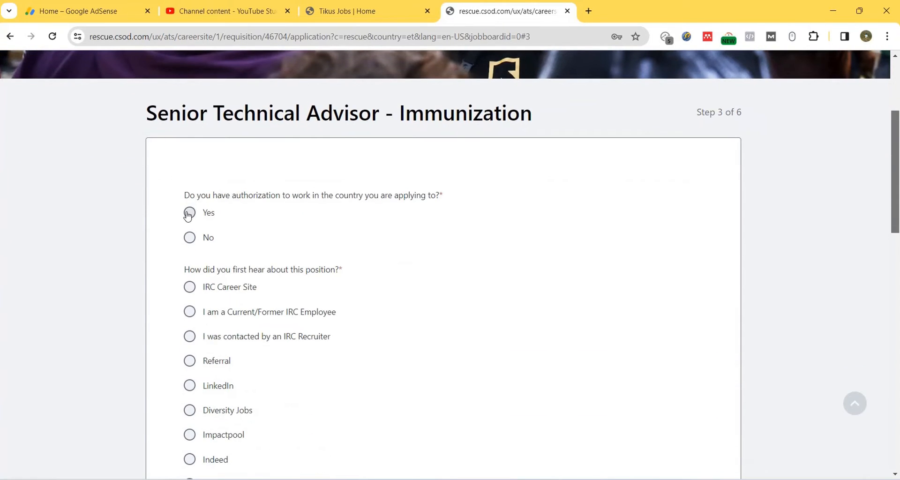
click(189, 214)
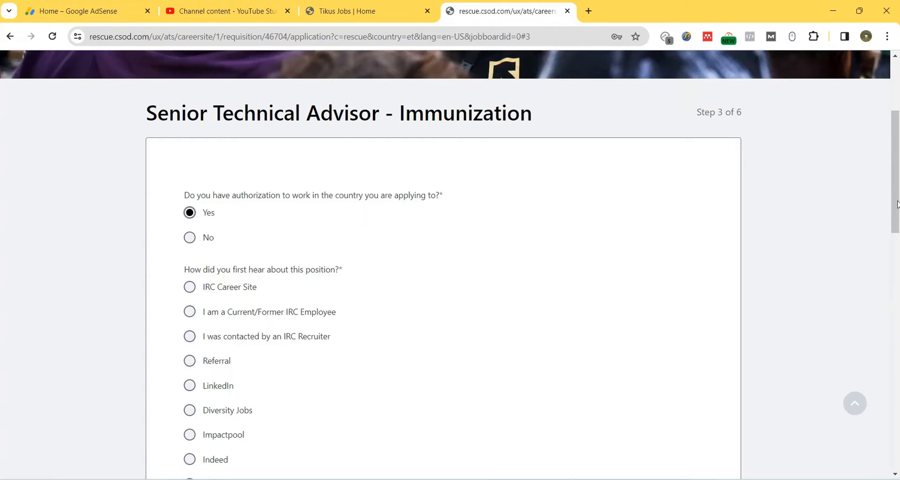
drag(897, 204, 899, 333)
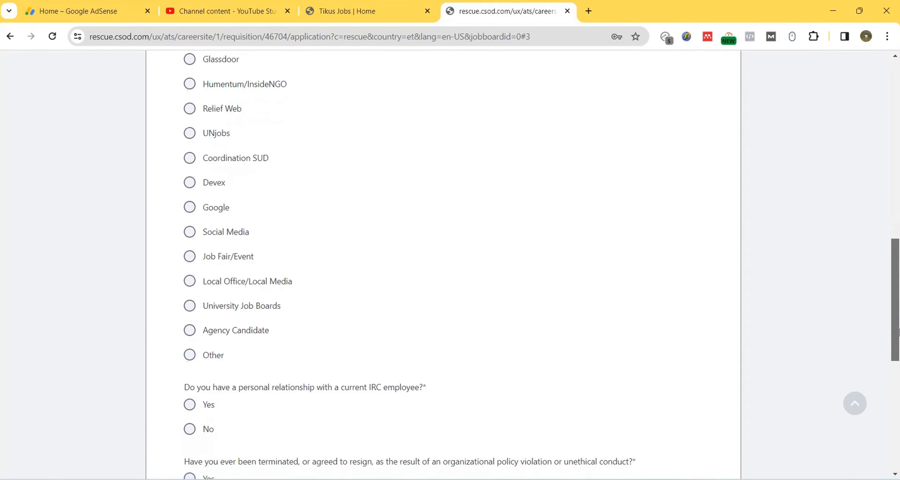
click(190, 354)
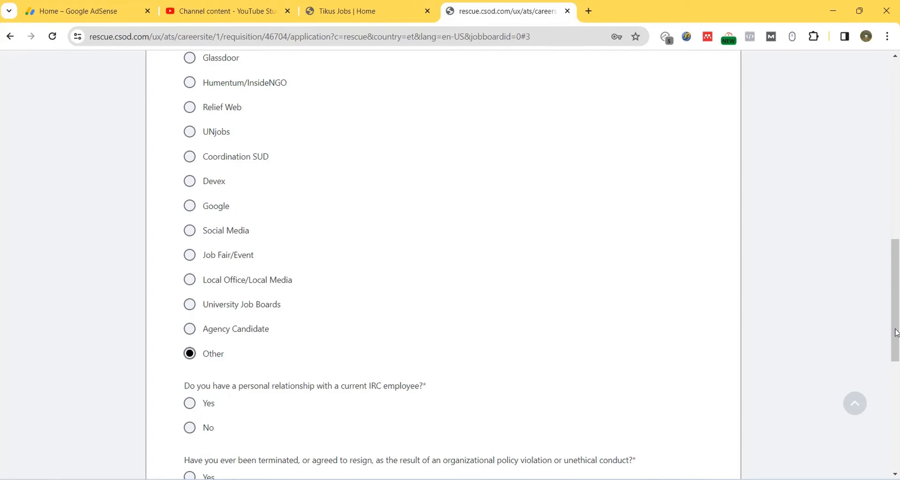
drag(896, 331, 897, 370)
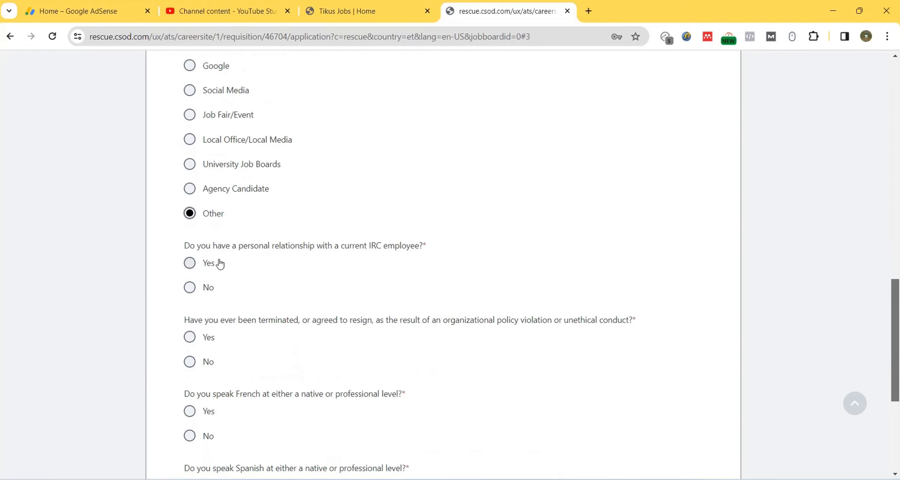
click(190, 286)
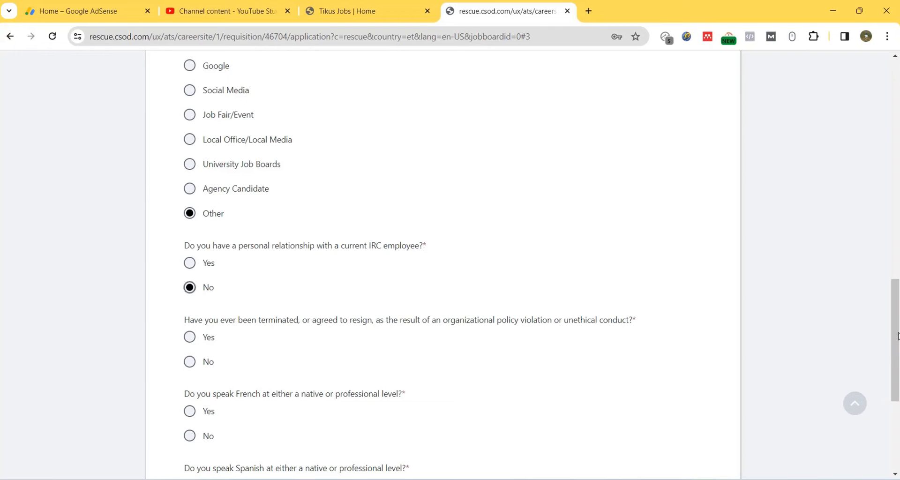
drag(898, 335, 898, 371)
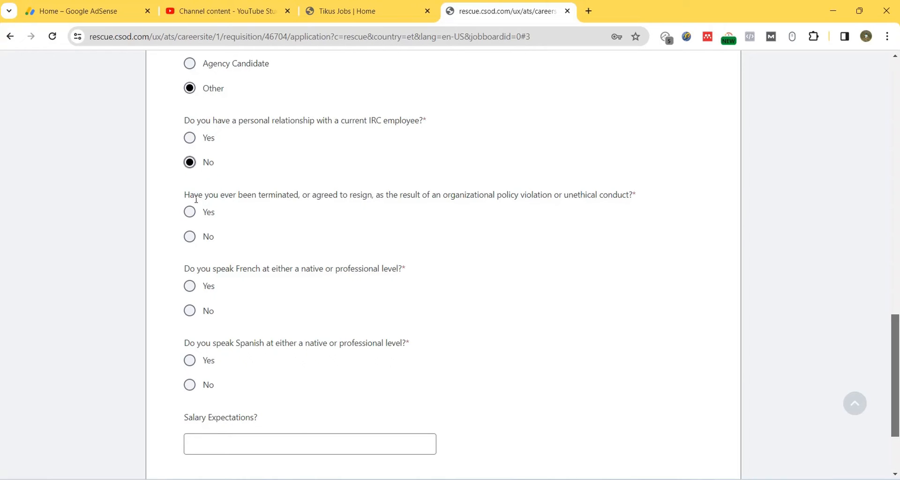
Step: Answer No to termination, French and Spanish, enter $1000 salary expectation, and continue
click(189, 237)
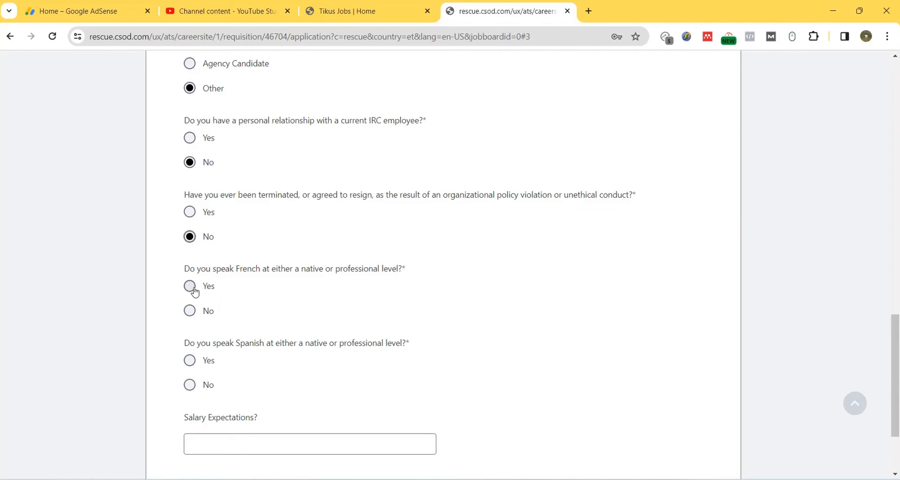
click(189, 313)
scroll(896, 345, down, 2)
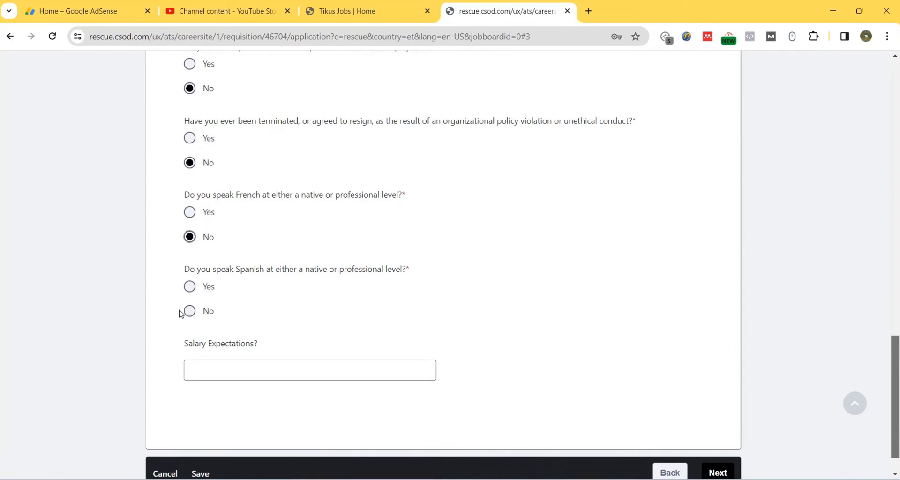
click(189, 311)
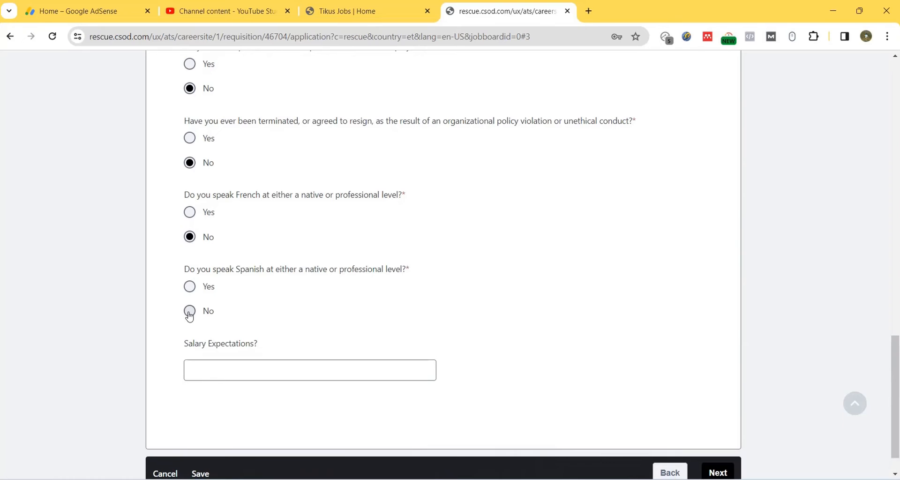
click(222, 377)
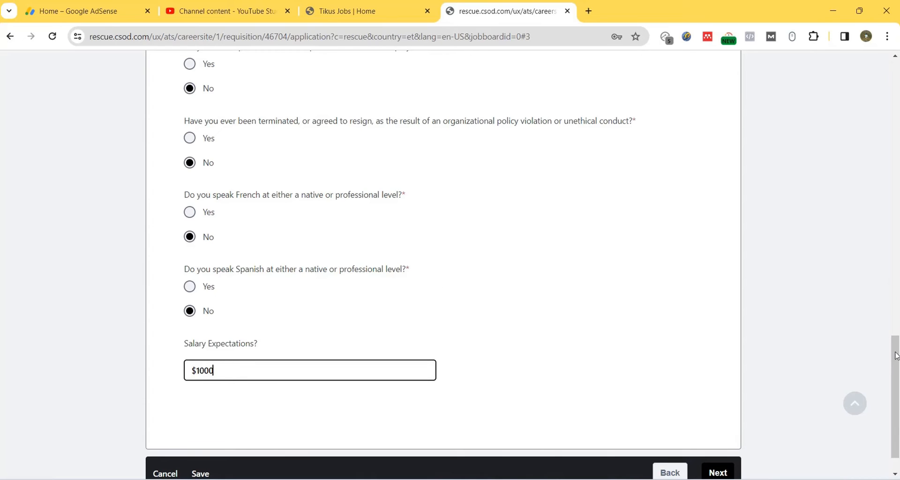
right_click(898, 384)
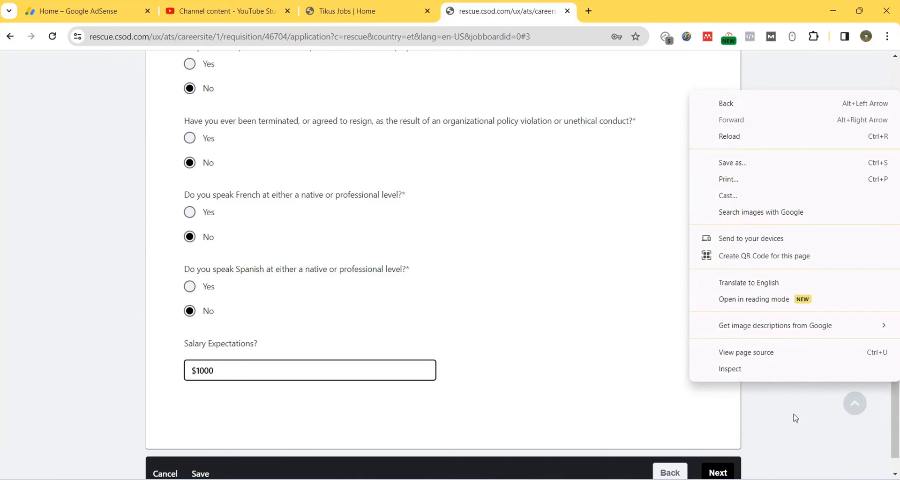
click(717, 474)
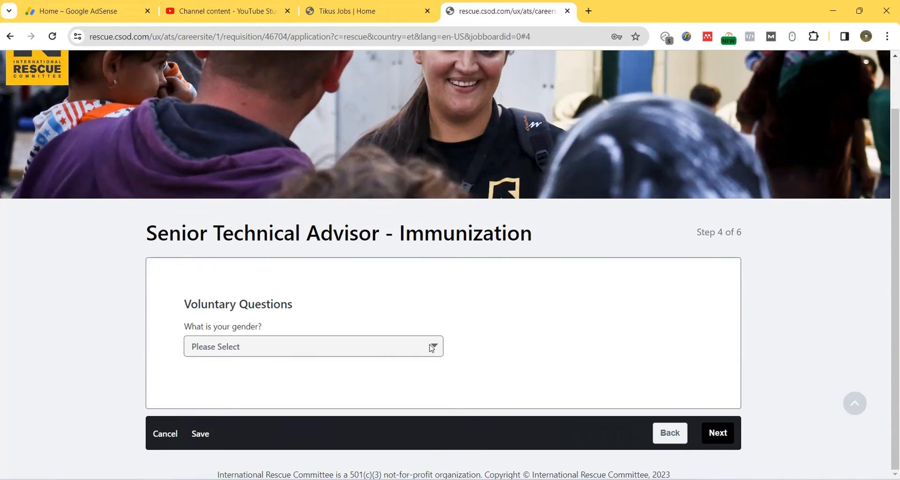
Step: Set gender to Male and continue to the acknowledgement step
click(430, 347)
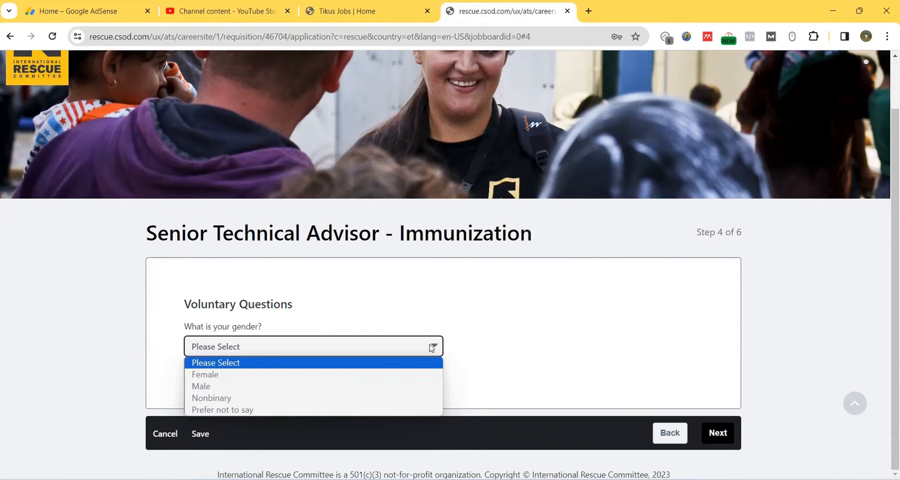
click(414, 386)
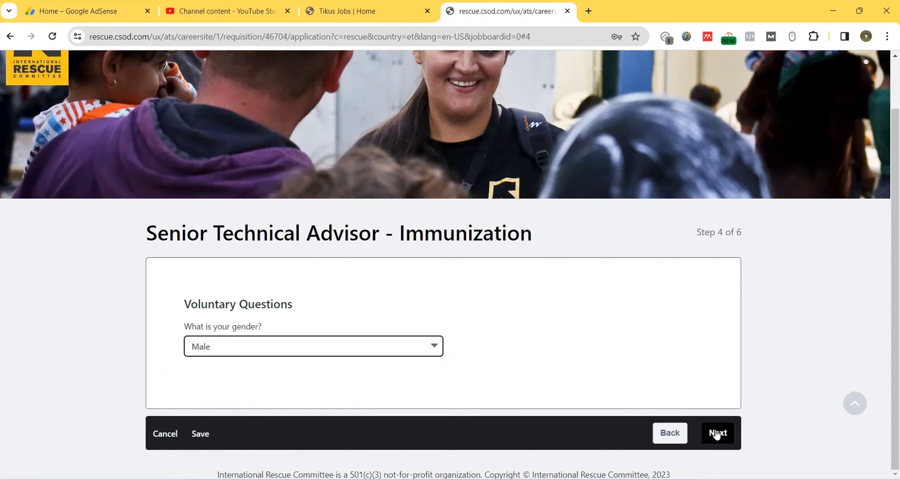
click(716, 434)
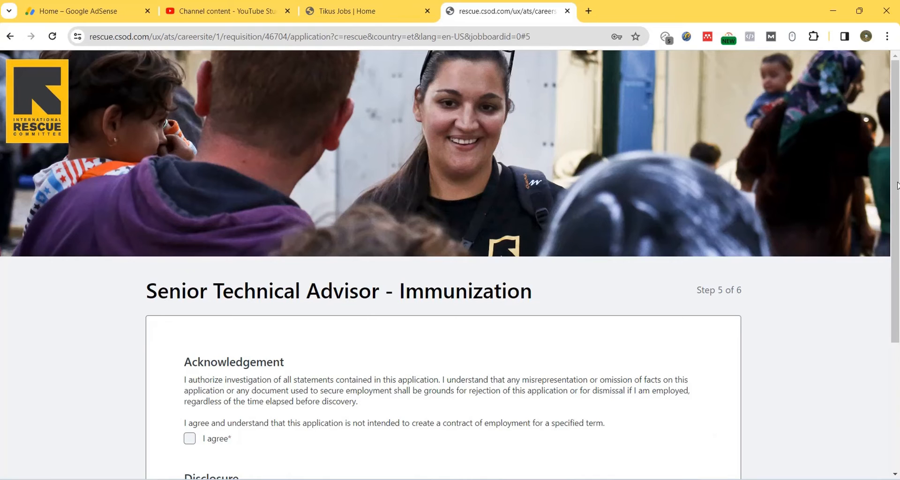
Step: Agree to both the Acknowledgement and Disclosure statements and continue to the final step
drag(898, 185, 890, 259)
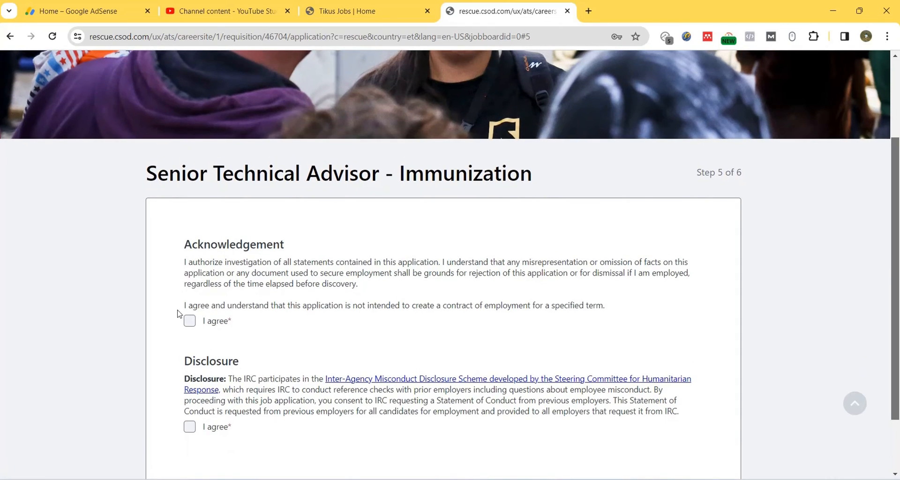
click(190, 323)
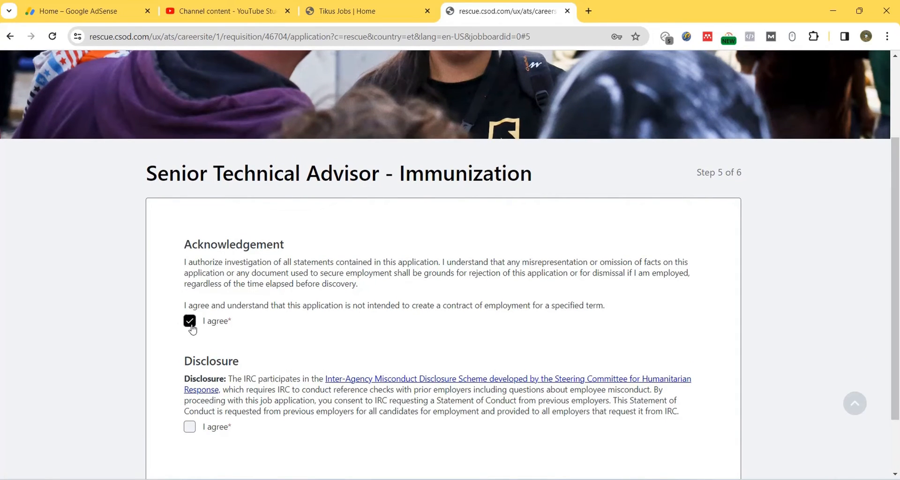
click(190, 428)
click(894, 451)
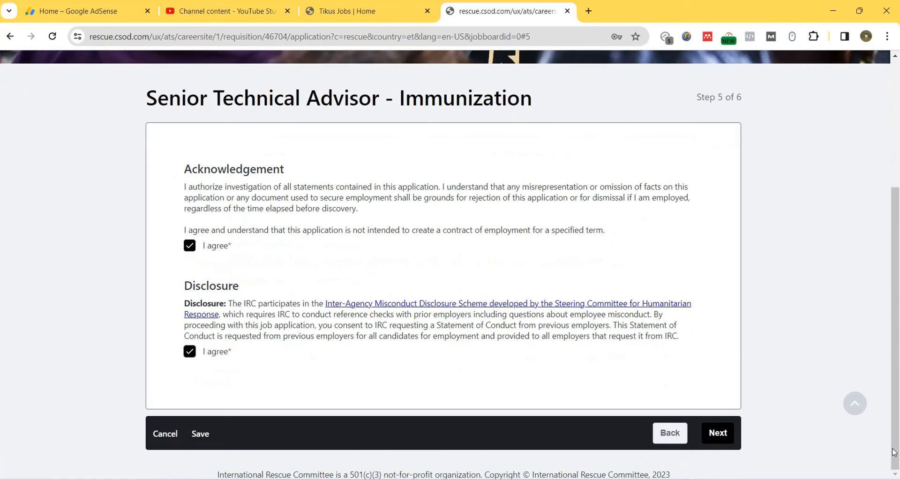
click(718, 432)
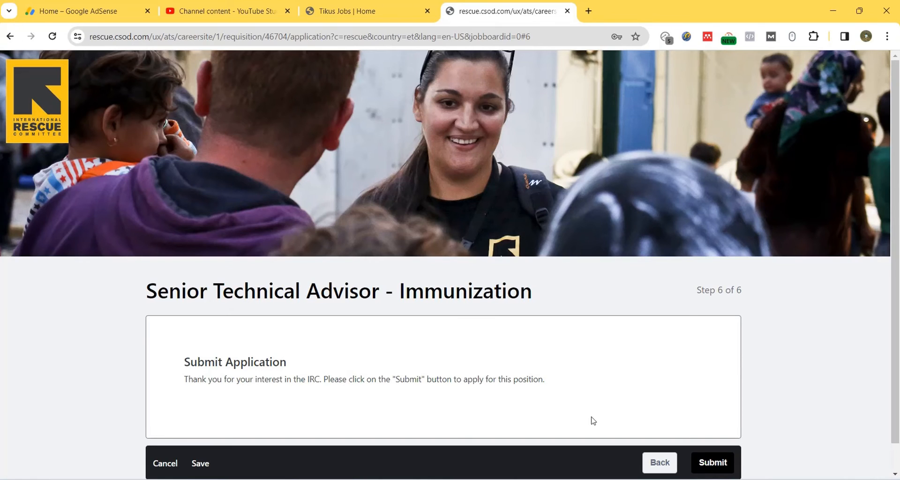
Step: Submit the Senior Technical Advisor - Immunization application, then open its job page from the Thank You page
click(715, 463)
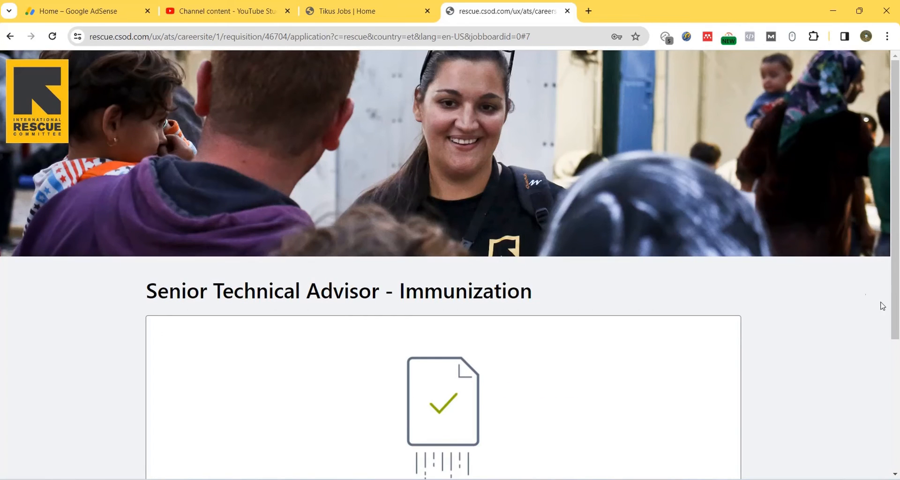
drag(896, 233, 898, 406)
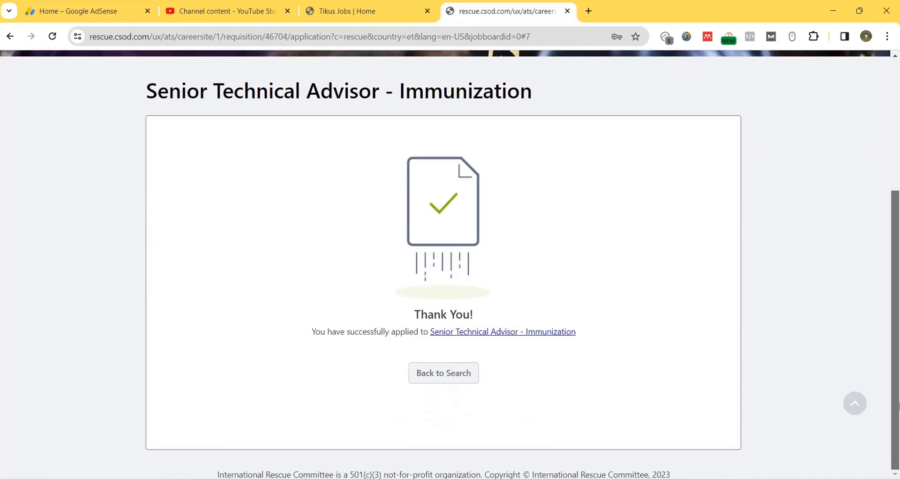
click(544, 334)
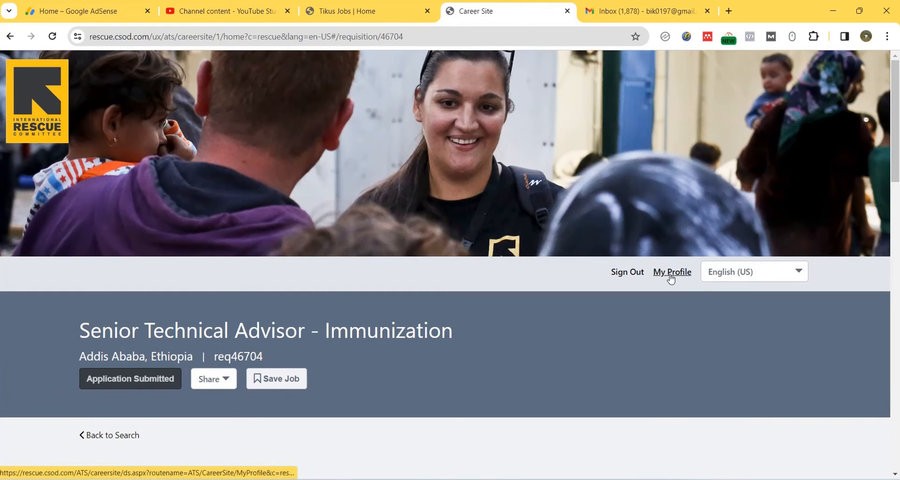
Step: Open My Profile to see both applications listed as Complete
scroll(672, 277, down, 1)
click(669, 229)
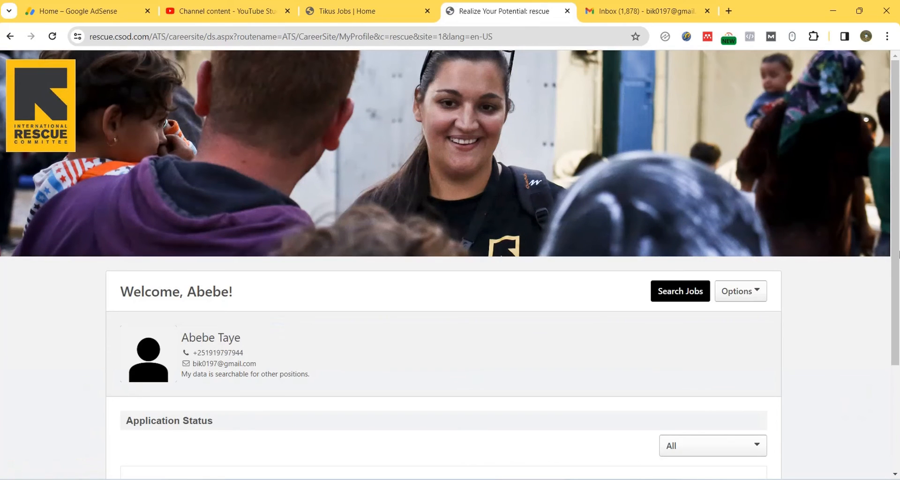
drag(897, 199, 899, 307)
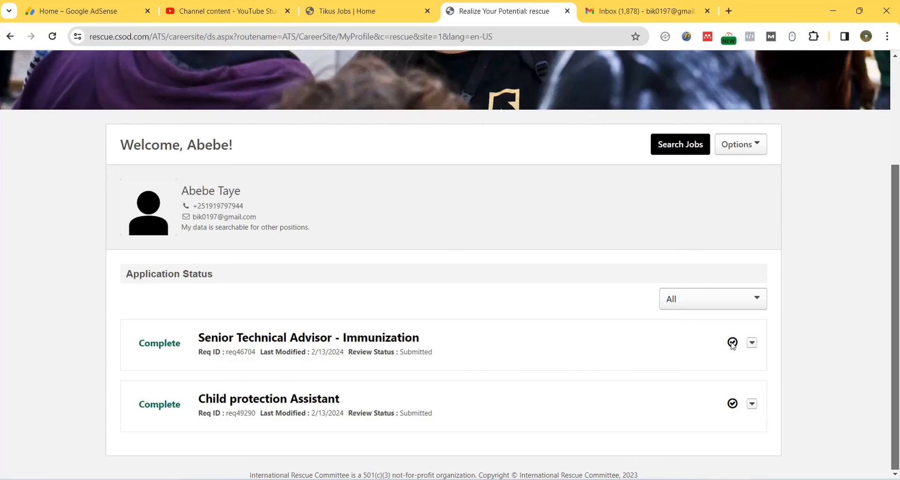
Step: Download the Senior Technical Advisor application's resume PDF, open it, then close its tab
click(752, 343)
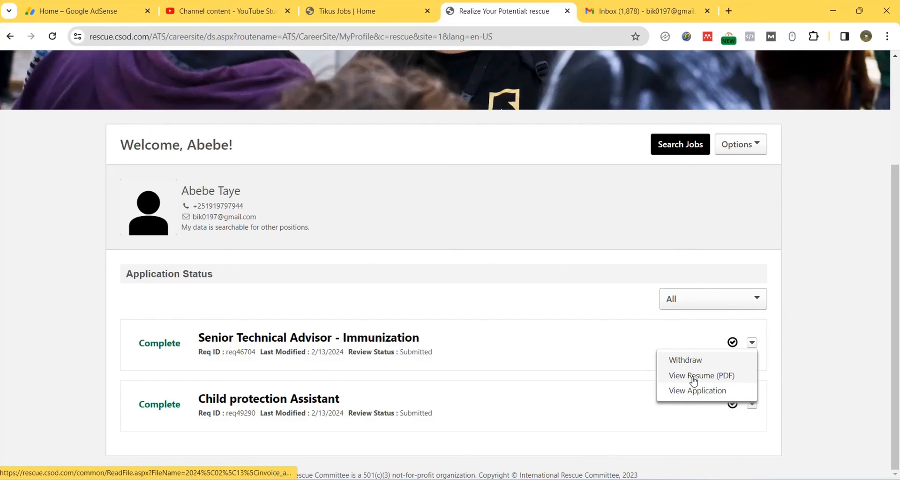
click(693, 380)
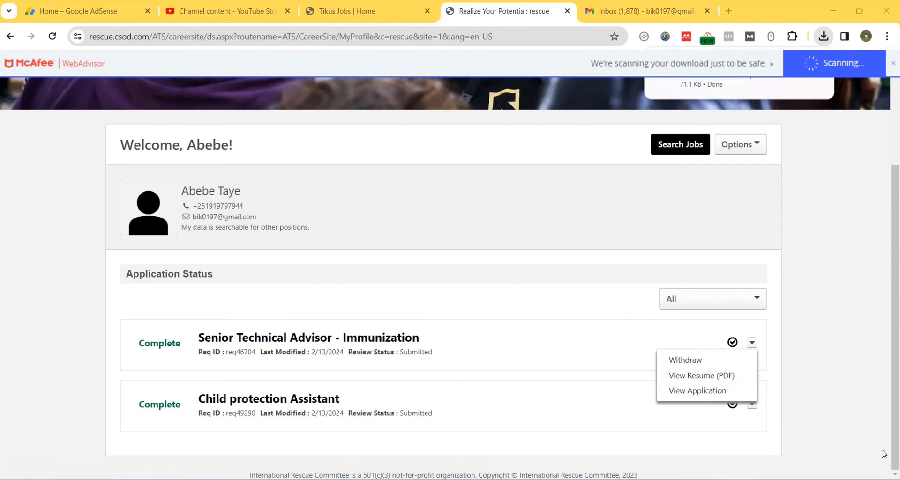
click(739, 68)
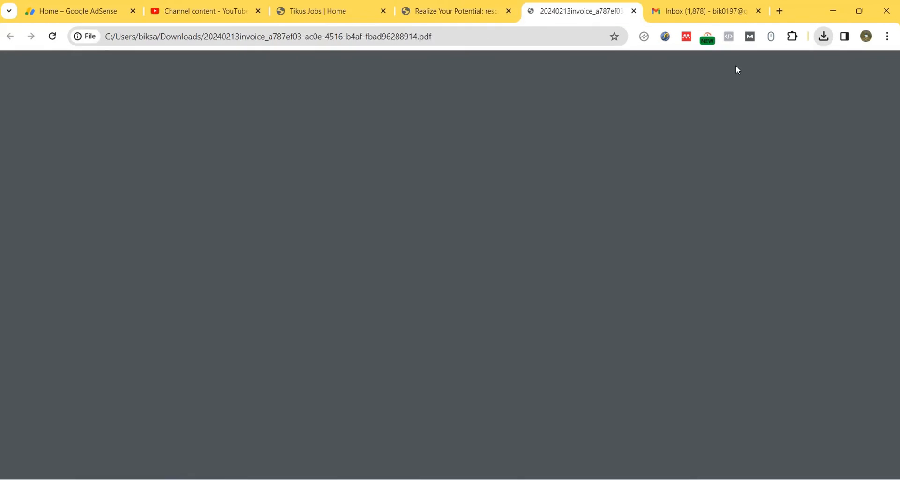
key(ctrl+w)
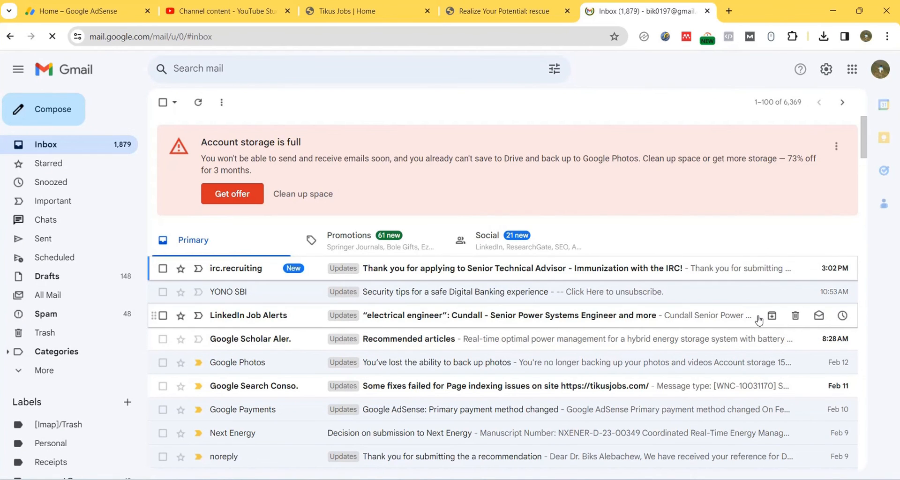
Step: Read the irc.recruiting confirmation email in Gmail, then go to the IRC candidate profile
click(836, 146)
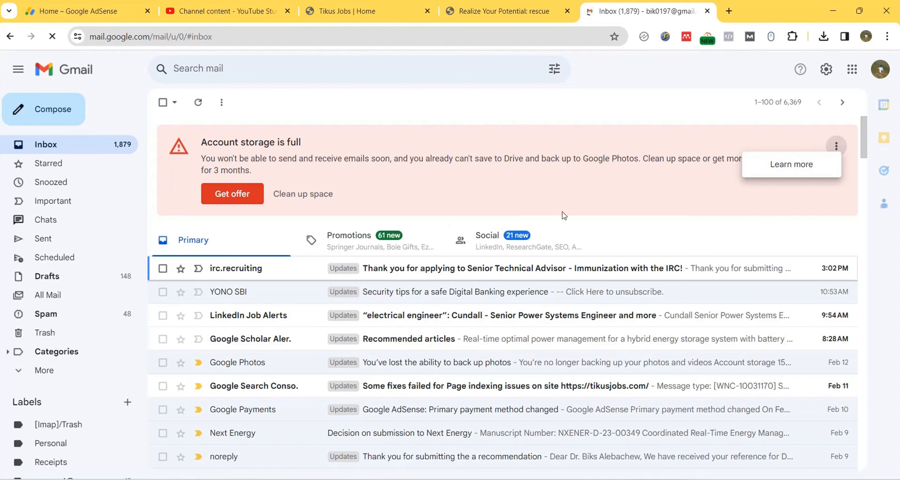
click(452, 267)
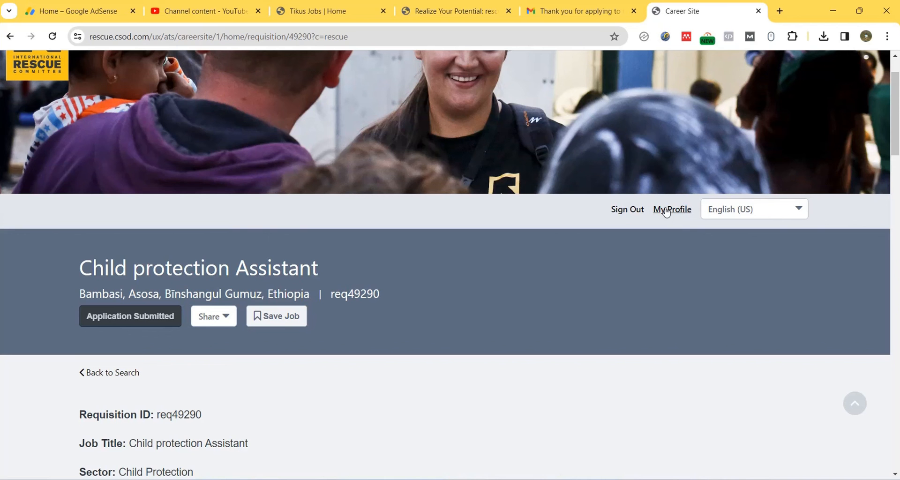
click(666, 211)
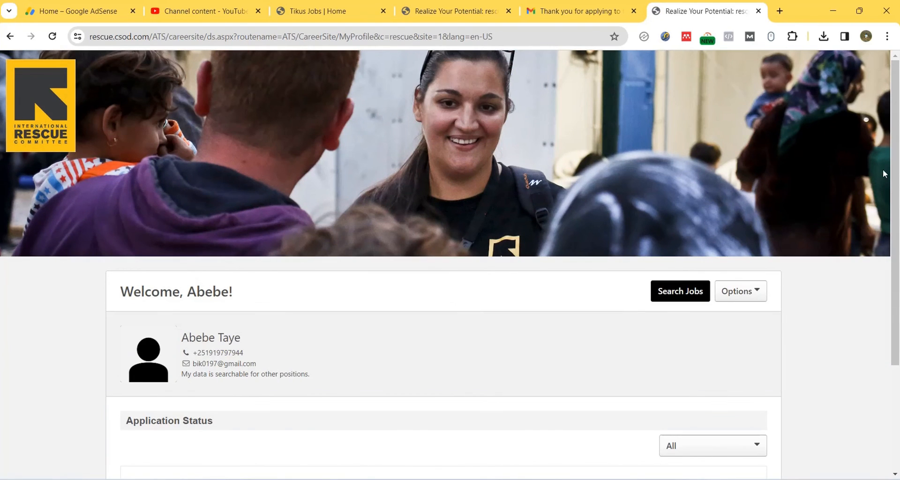
drag(895, 157, 899, 280)
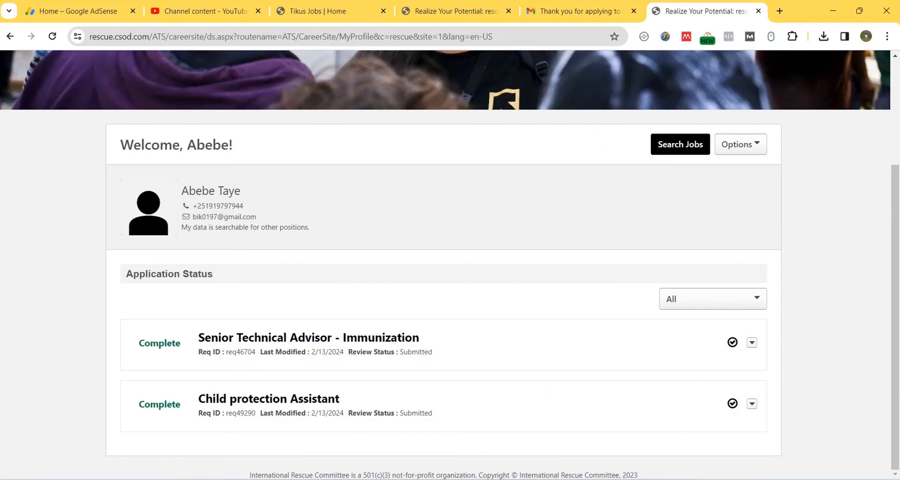
click(736, 479)
click(760, 435)
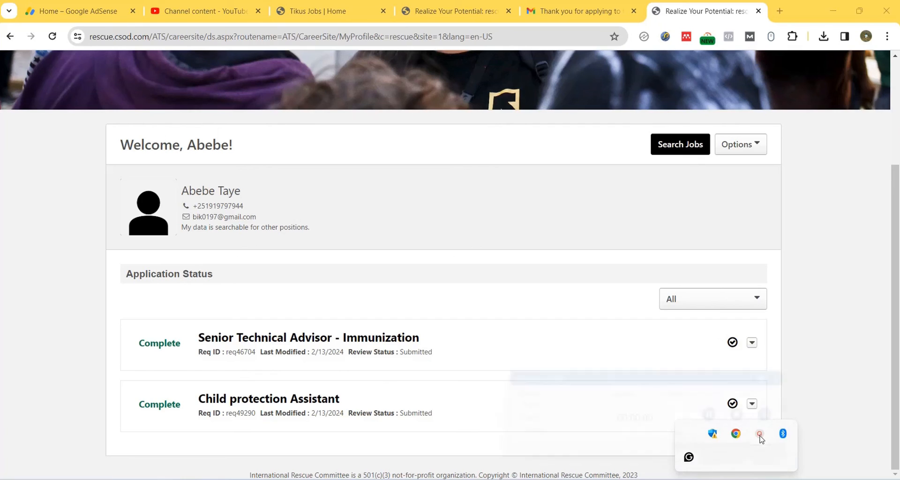